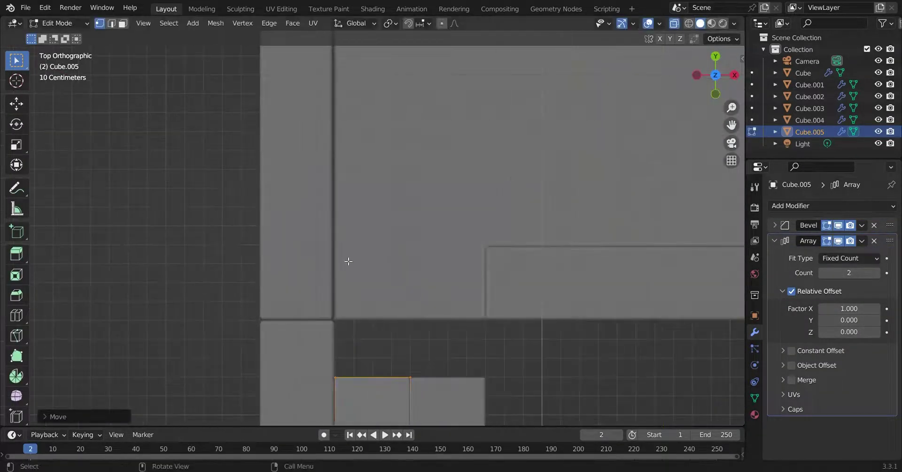
Apply the floor strip's transforms and place a copy of it along Y as another plank row
shift+middle_drag(347, 110, 342, 313)
scroll(340, 154, down, 4)
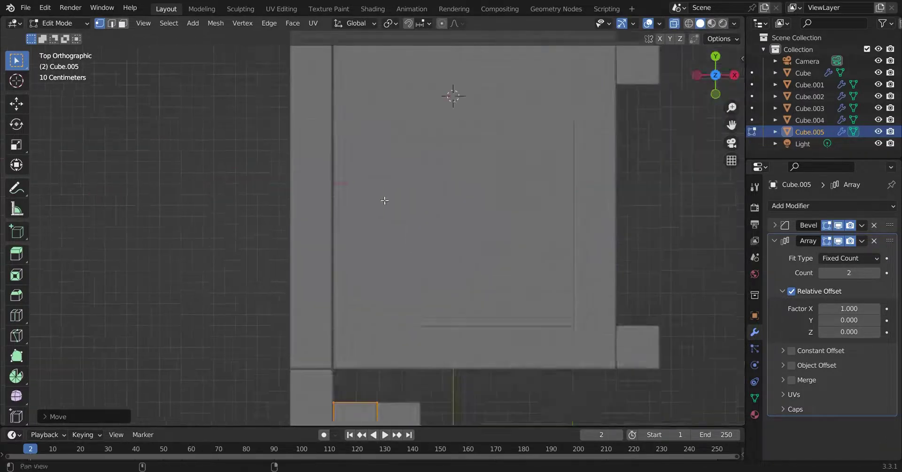
scroll(337, 220, up, 3)
click(461, 267)
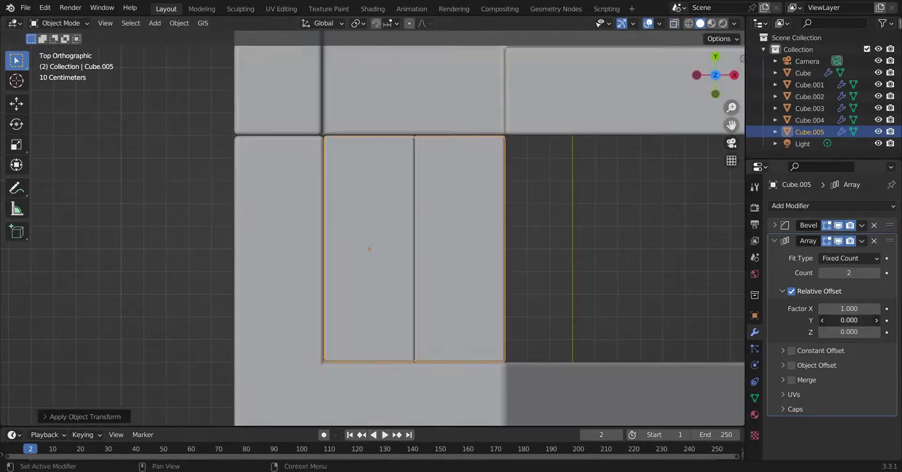
key(g)
key(y)
scroll(498, 216, down, 2)
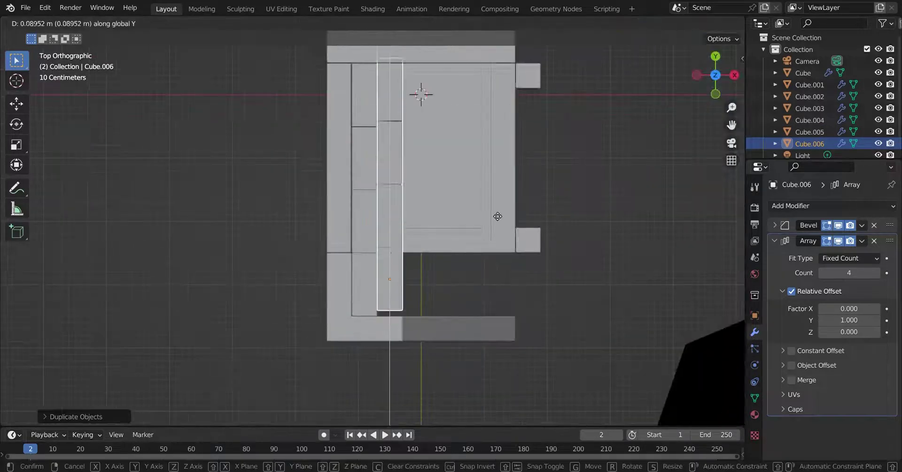
click(446, 250)
click(488, 275)
Join the plank strips and merge the floor piece into the main floor mesh
key(ctrl+z)
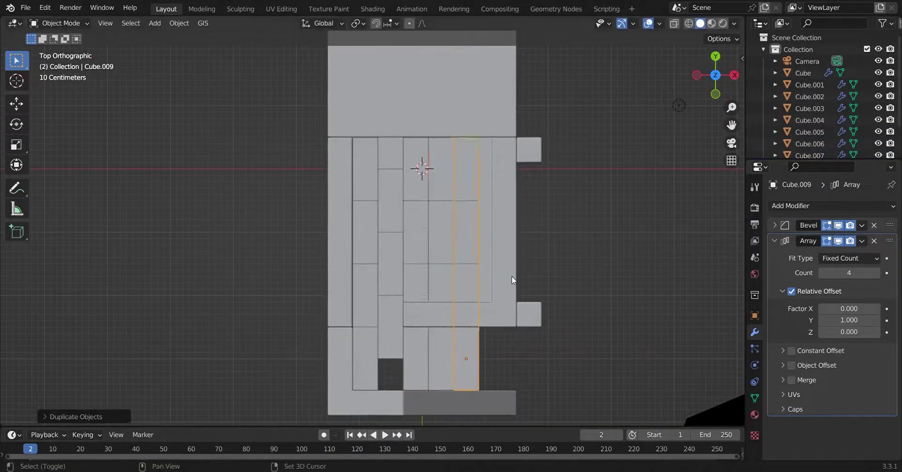
scroll(416, 249, up, 3)
key(ctrl+z)
key(ctrl+z)
key(ctrl+z)
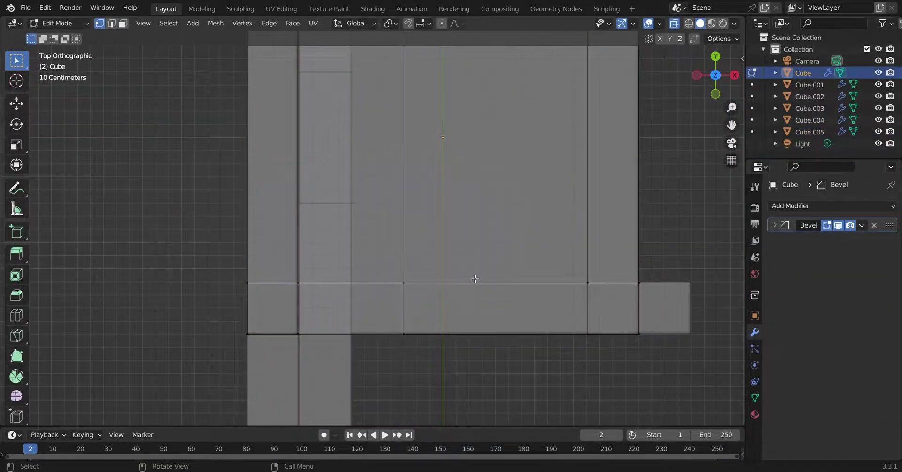
scroll(585, 281, down, 2)
scroll(413, 309, down, 2)
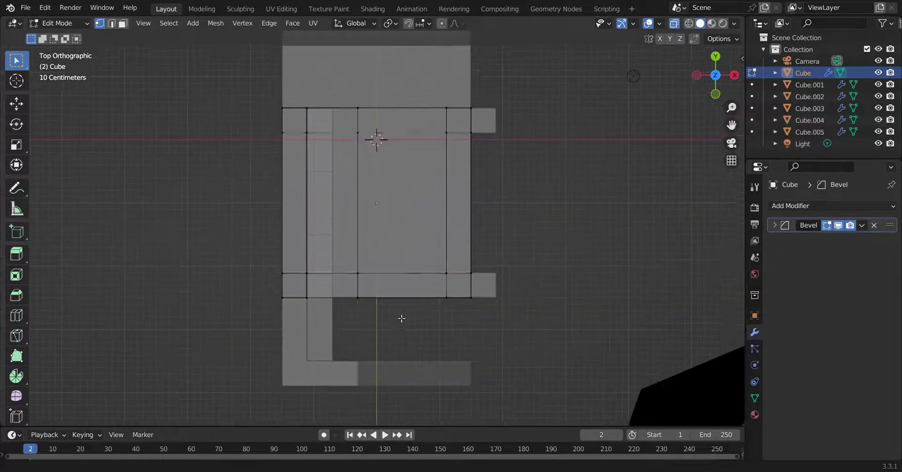
scroll(401, 318, up, 1)
scroll(423, 256, up, 1)
key(ctrl+z)
key(ctrl+z)
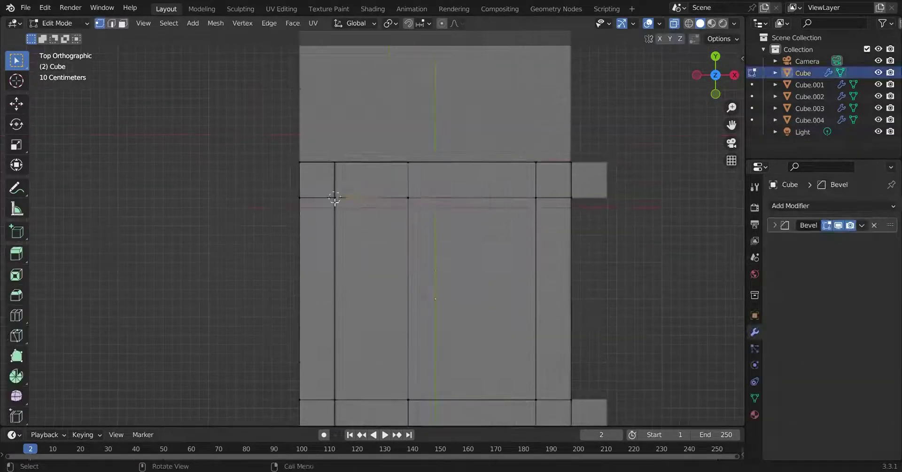
Add a single-vertex object and extrude a 2.1 m edge from it along X
key(Tab)
key(shift+a)
click(408, 220)
key(g)
key(x)
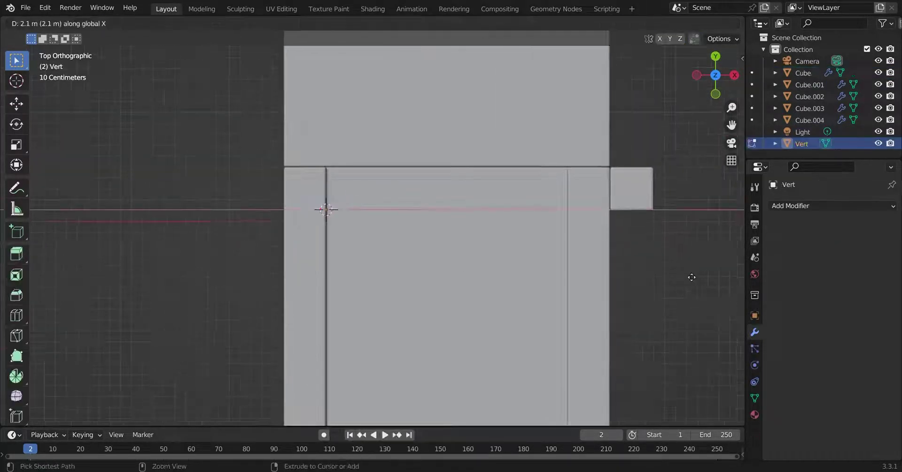
click(611, 268)
scroll(545, 135, up, 2)
scroll(304, 183, up, 3)
Extrude a second edge along Y and adjust the end vertex along X for the L-outline
key(e)
key(y)
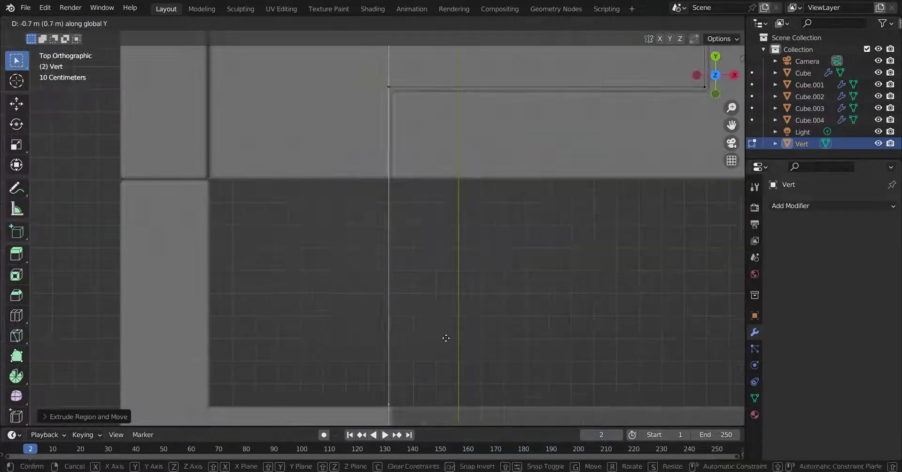
click(446, 337)
scroll(446, 338, down, 4)
scroll(435, 215, up, 4)
click(483, 222)
scroll(548, 157, down, 3)
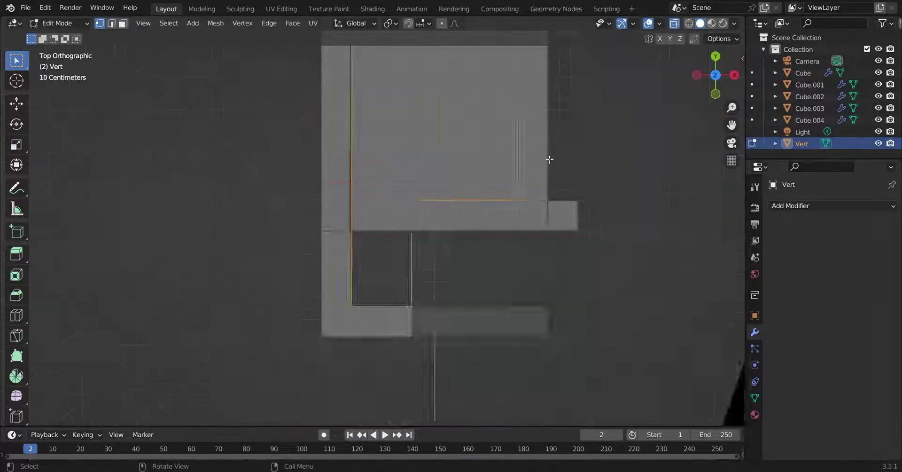
scroll(302, 228, up, 3)
scroll(470, 303, up, 2)
scroll(628, 244, down, 3)
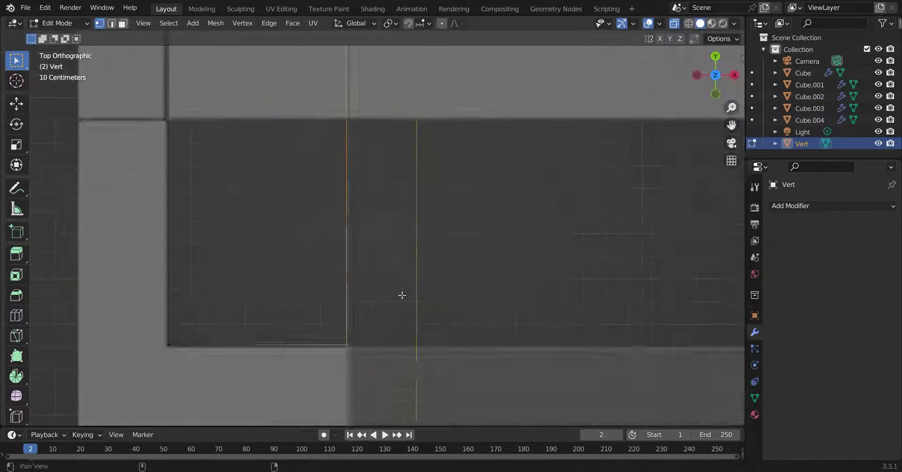
Check the outline in perspective, return to top view, and select all its vertices
key(e)
key(Escape)
middle_drag(409, 278, 484, 242)
key(Tab)
key(KP_7)
key(Tab)
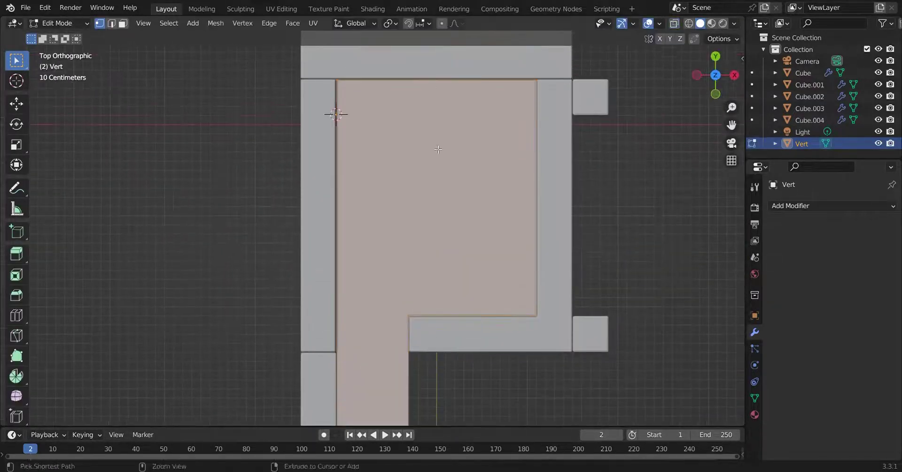
scroll(483, 151, up, 3)
Flatten the outline's vertices to the same Y, then delete the outline object
key(alt+a)
scroll(419, 104, down, 2)
scroll(563, 180, up, 4)
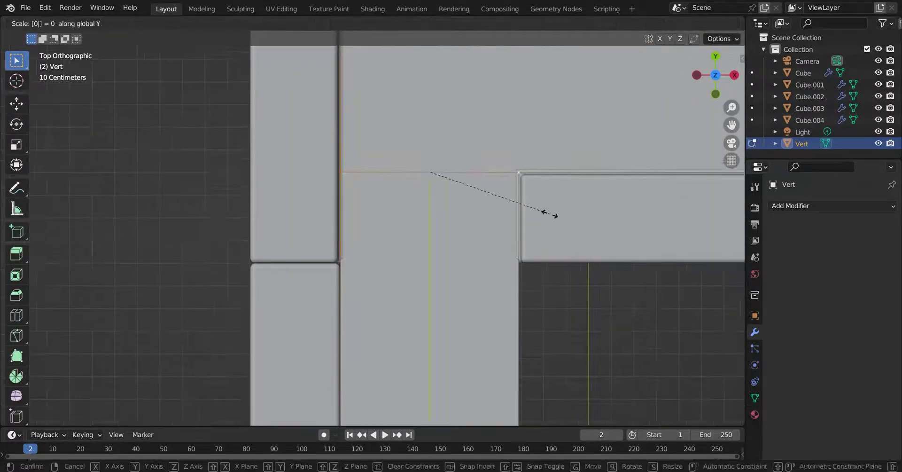
key(Return)
scroll(454, 319, down, 4)
key(Tab)
key(x)
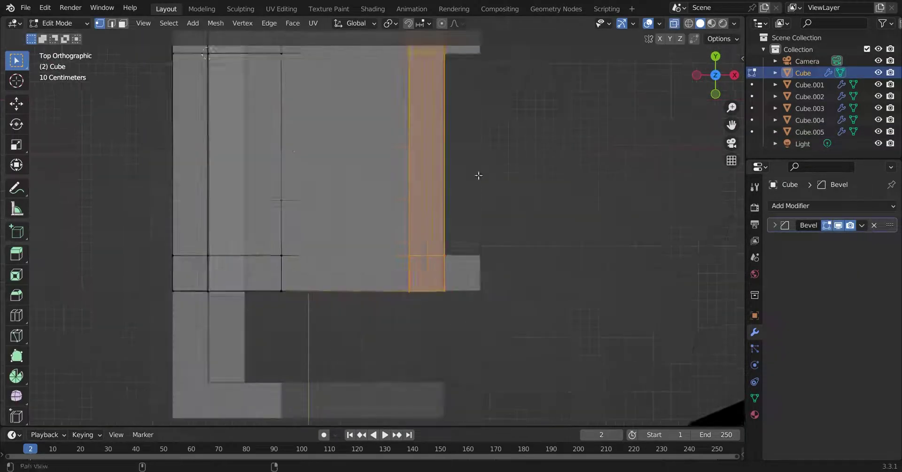
Shift the selected step face along X and squeeze it narrower along X
key(g)
key(x)
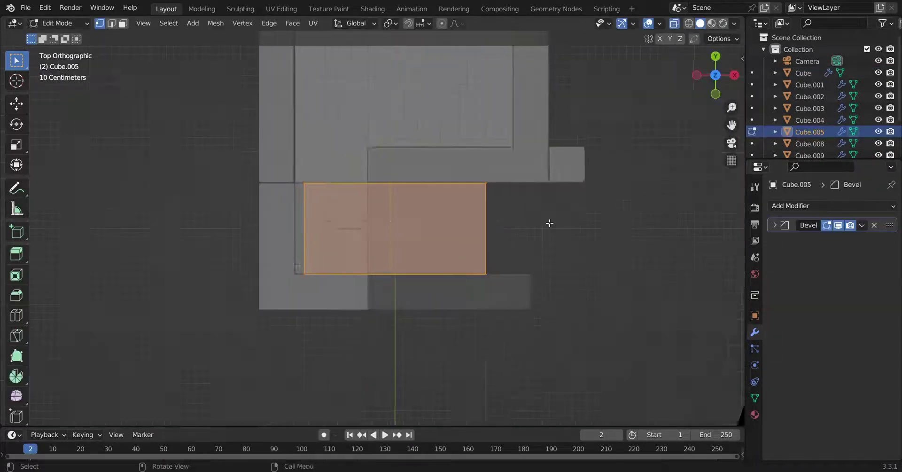
scroll(550, 223, up, 2)
key(s)
key(x)
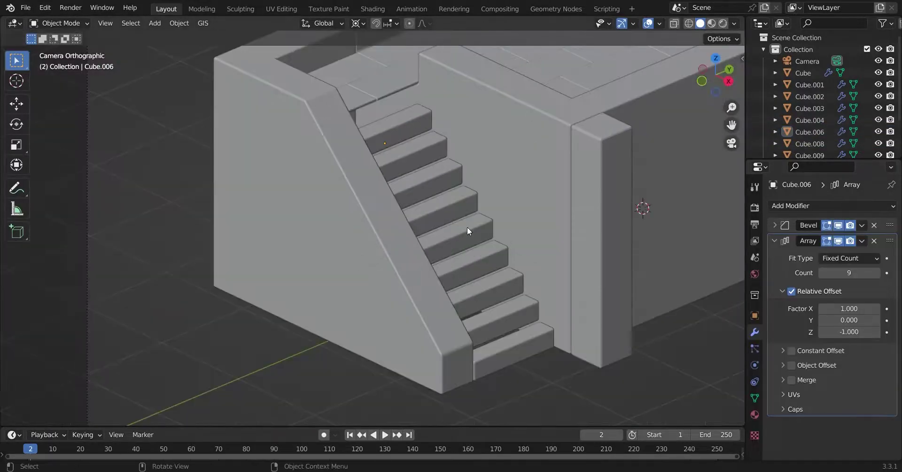
Select the stair step block and scale it along the X axis
click(467, 226)
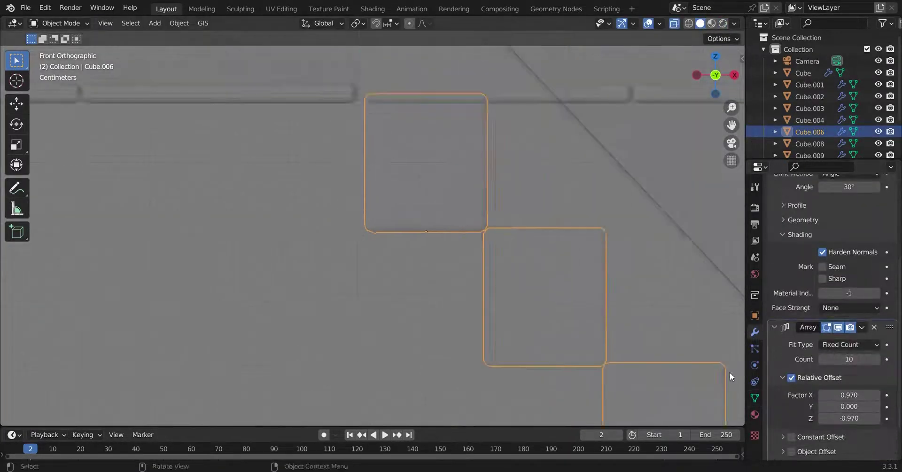
key(s)
key(x)
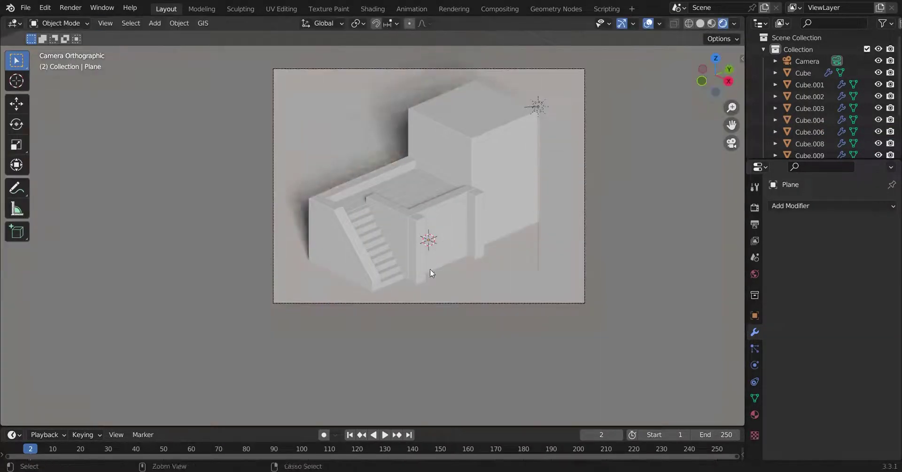
Set the bevel limit method to Angle, enlarge the door cutter, and remove the wall's door cut
scroll(463, 281, up, 1)
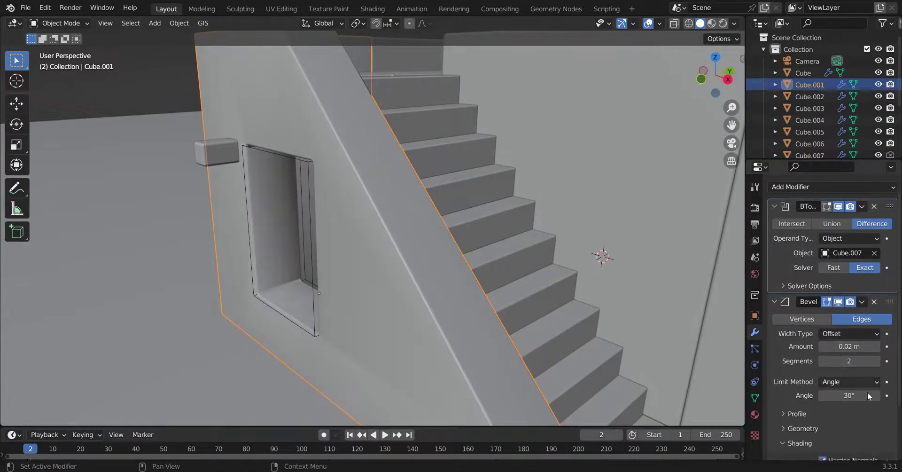
click(834, 412)
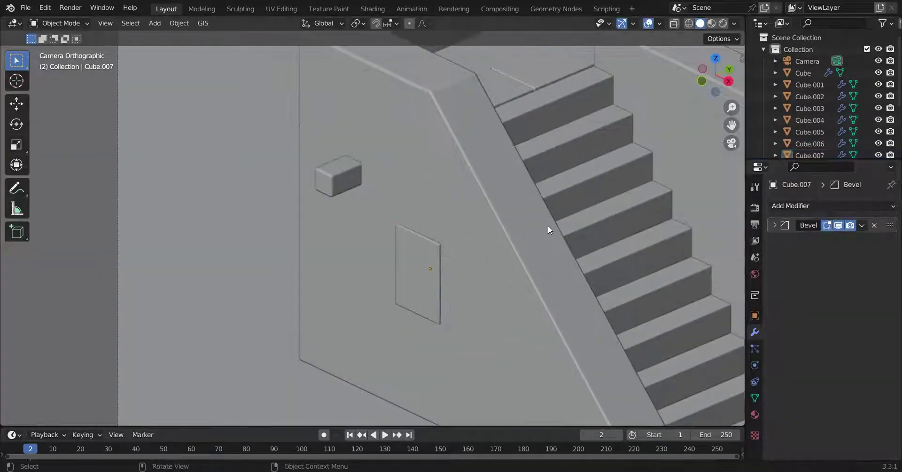
key(s)
click(506, 329)
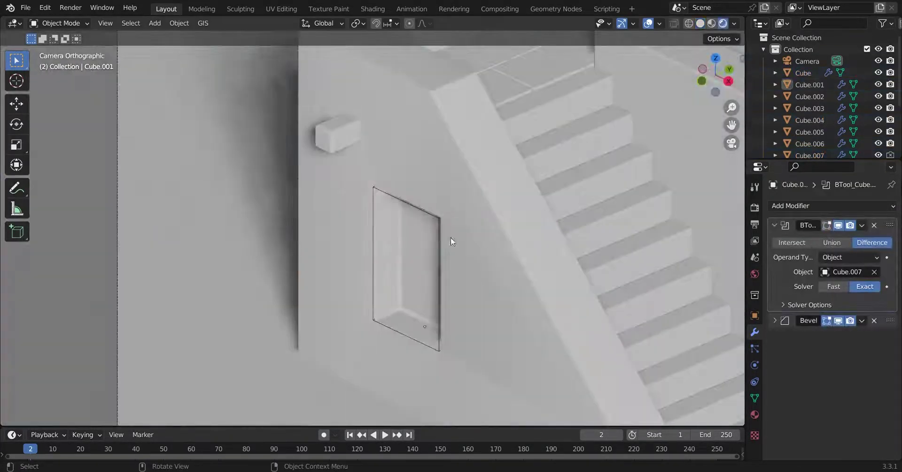
key(x)
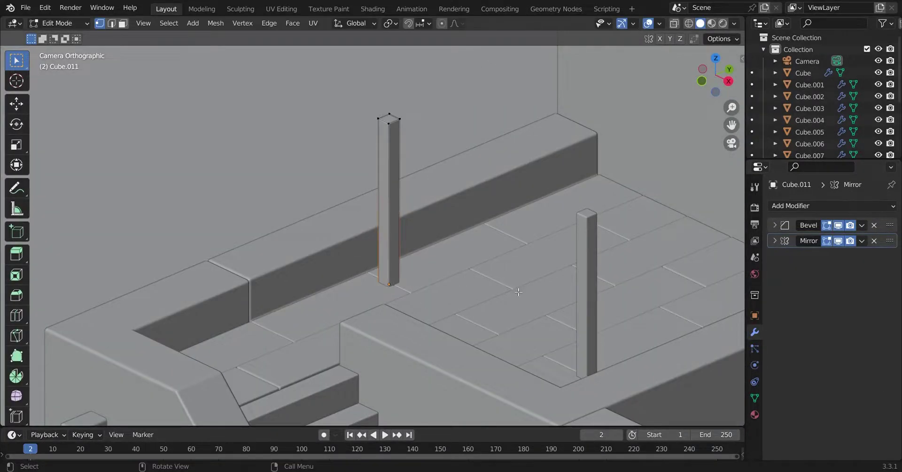
Duplicate a post in Right Ortho view and resize it into a horizontal rail beam
key(Tab)
scroll(503, 239, down, 3)
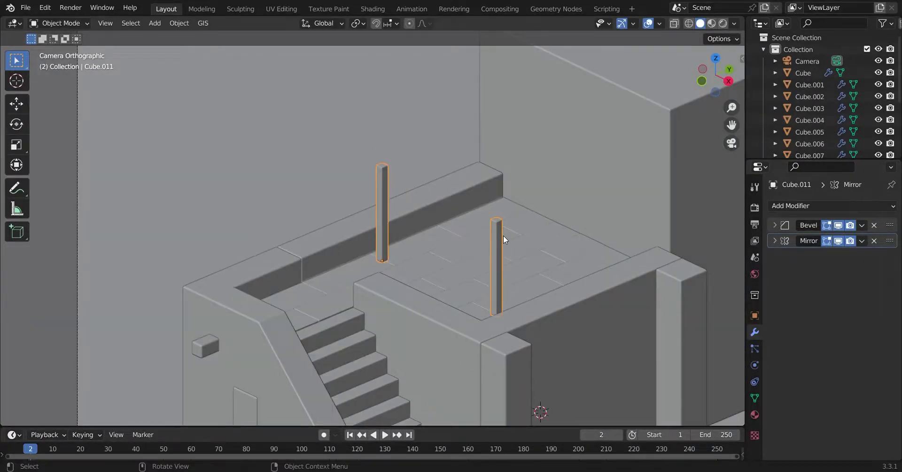
key(KP_3)
key(shift+d)
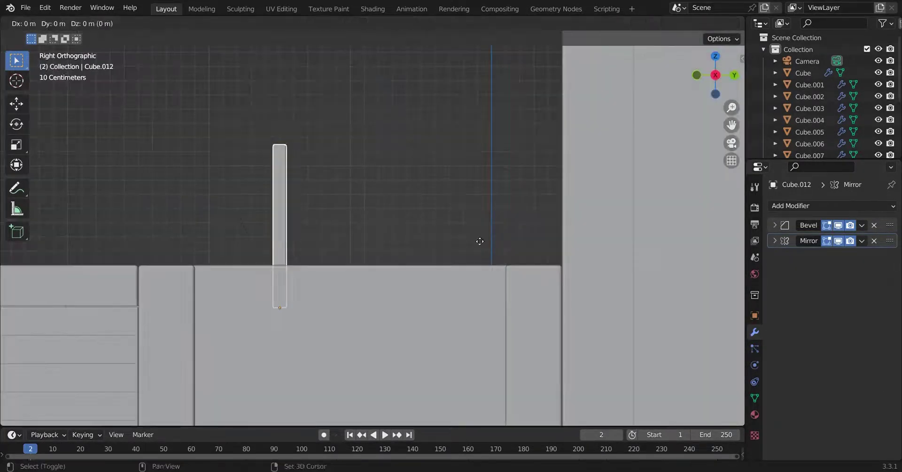
click(583, 145)
key(KP_0)
scroll(553, 261, down, 2)
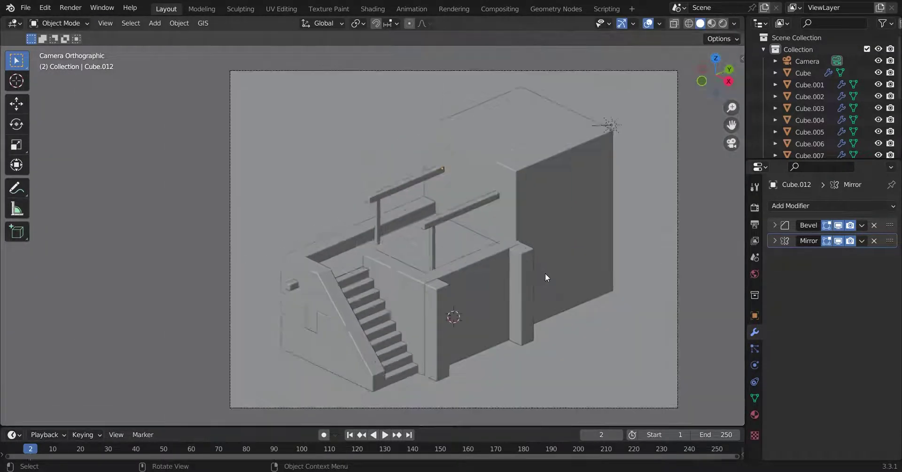
scroll(545, 274, up, 2)
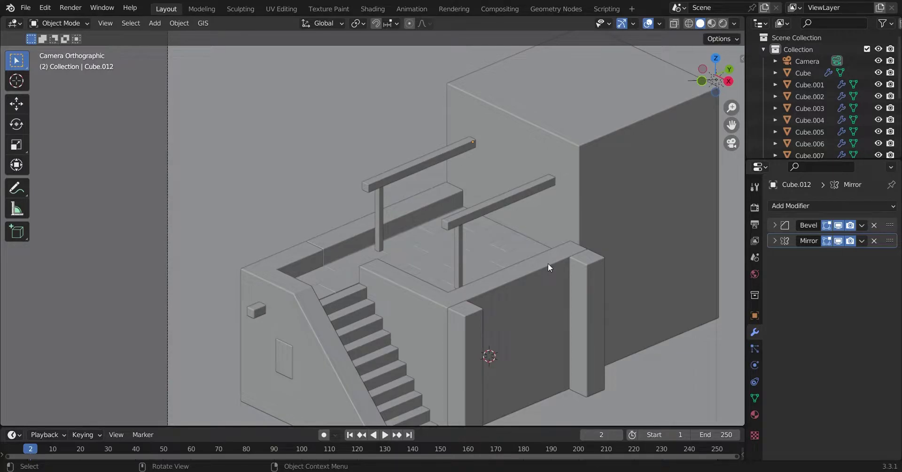
scroll(626, 300, down, 3)
click(393, 303)
Isolate the door-cut wall to inspect it, then return to the full building view
scroll(253, 243, up, 6)
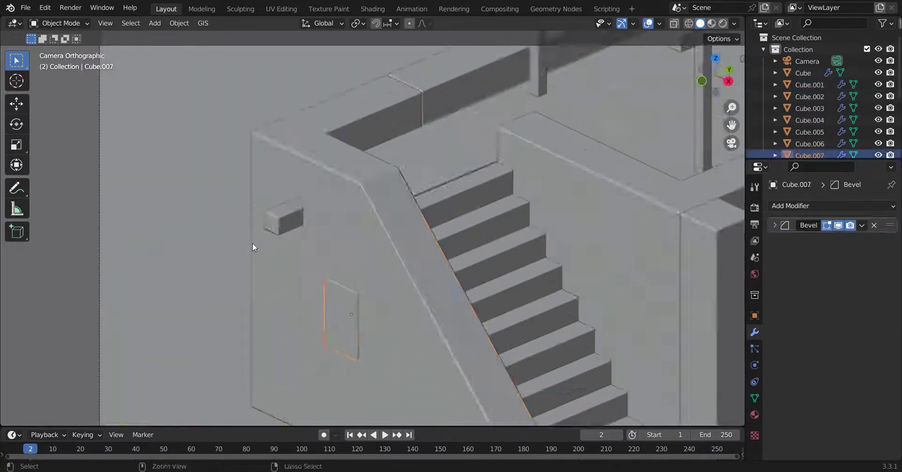
scroll(486, 265, down, 4)
shift+click(468, 303)
key(ctrl+shift+KP_Subtract)
scroll(404, 275, up, 4)
middle_drag(404, 275, 381, 279)
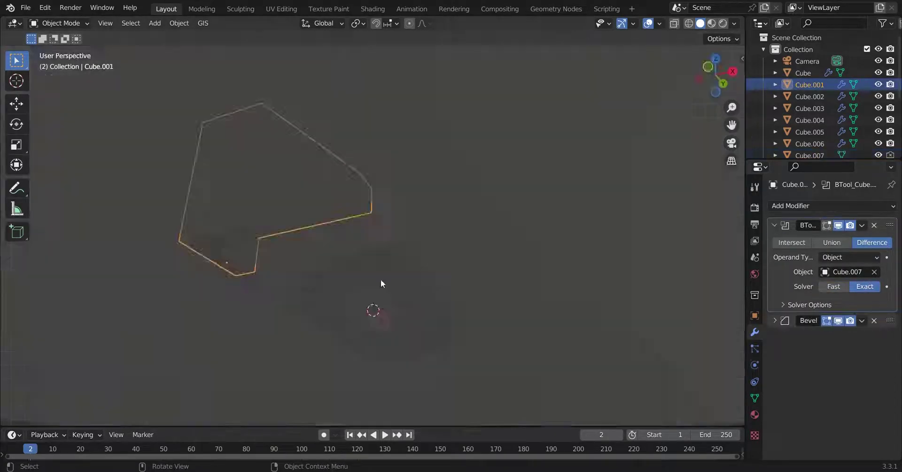
key(ctrl+z)
scroll(518, 249, down, 4)
Scale the small wall block along Y, duplicate it, and narrow the copy along X
click(287, 211)
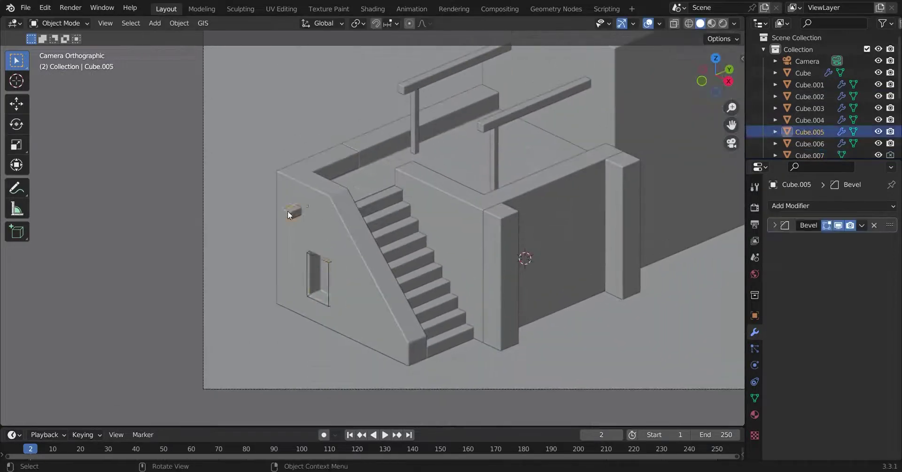
key(KP_3)
key(s)
key(y)
right_click(460, 231)
key(KP_7)
middle_drag(500, 239, 673, 218)
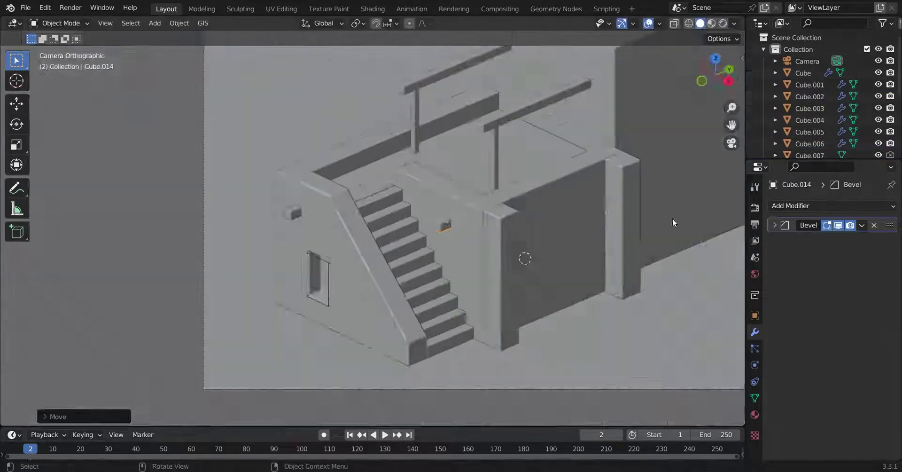
scroll(272, 286, up, 3)
key(KP_1)
key(s)
click(415, 238)
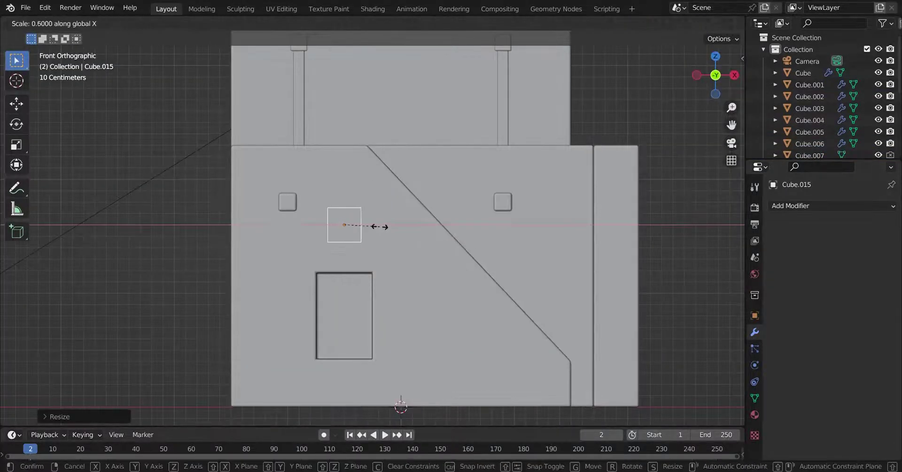
Resize and place the new window cutter on the house wall, checking front and camera views
click(371, 280)
key(ctrl+z)
click(372, 282)
key(KP_0)
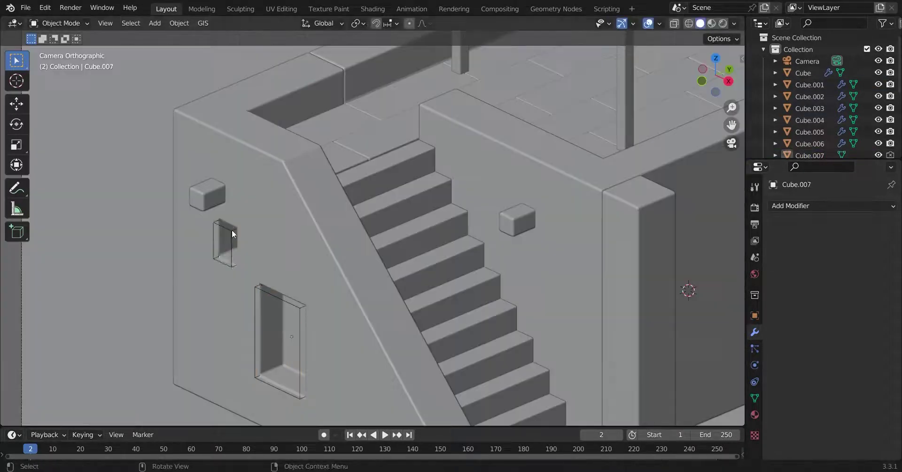
key(Escape)
key(ctrl+z)
key(KP_1)
key(KP_0)
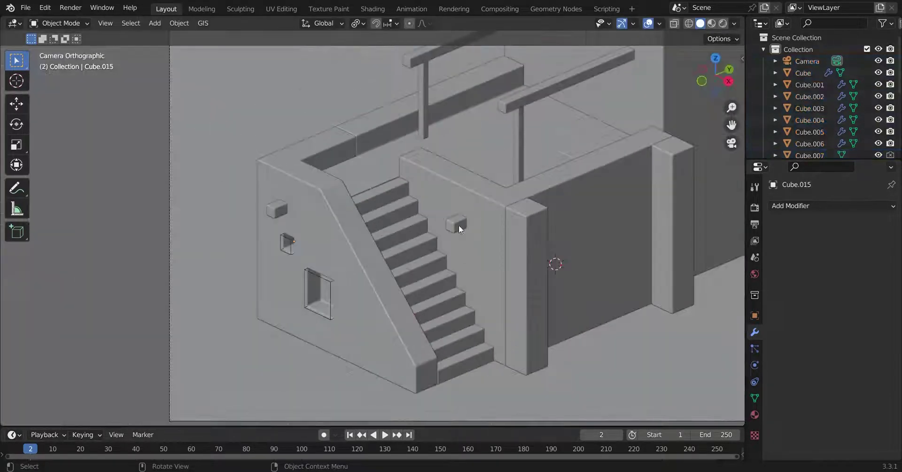
key(Escape)
key(KP_1)
key(KP_0)
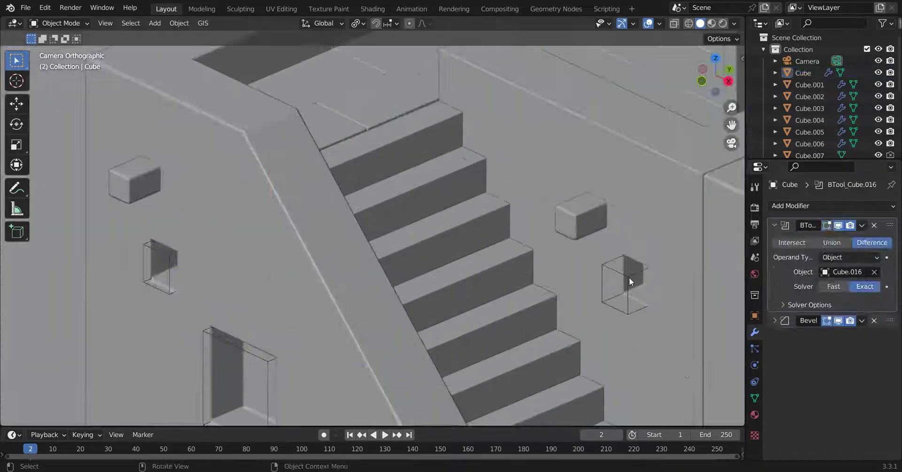
Save the file and add a new plane to the scene
key(ctrl+s)
right_click(515, 191)
key(KP_7)
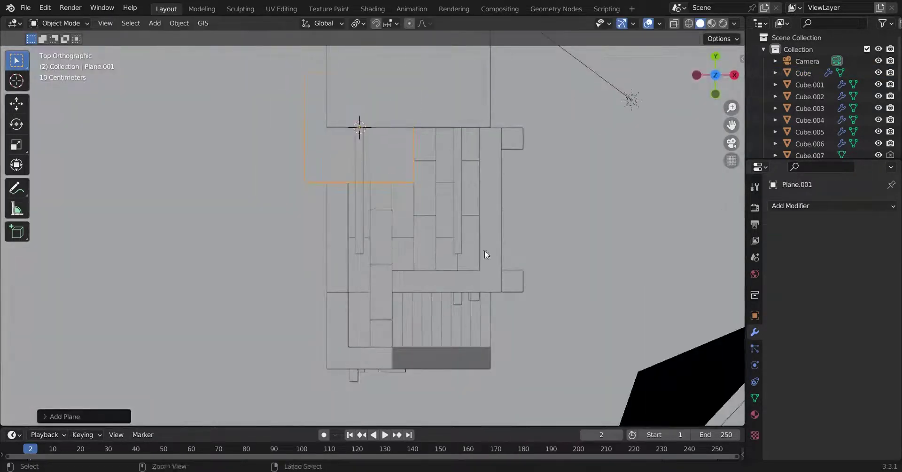
Move the plane along Y and give it Subdivision and Solidify modifiers
key(Escape)
mouse_move(570, 205)
middle_down()
mouse_move(518, 171)
mouse_move(491, 231)
middle_up()
key(KP_1)
key(Tab)
key(ctrl+2)
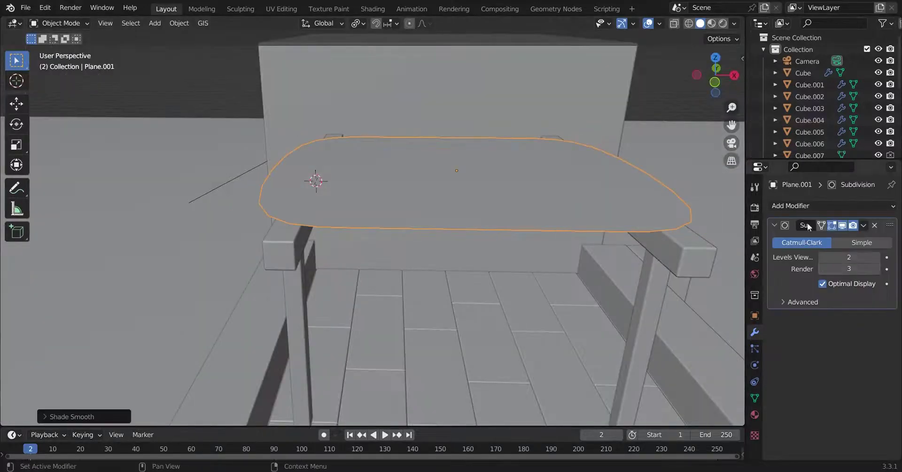
click(832, 206)
click(634, 362)
Slide an edge and move vertices along Z in front view to make the canopy wavy
key(KP_7)
key(g)
key(g)
click(490, 281)
middle_drag(489, 281, 564, 235)
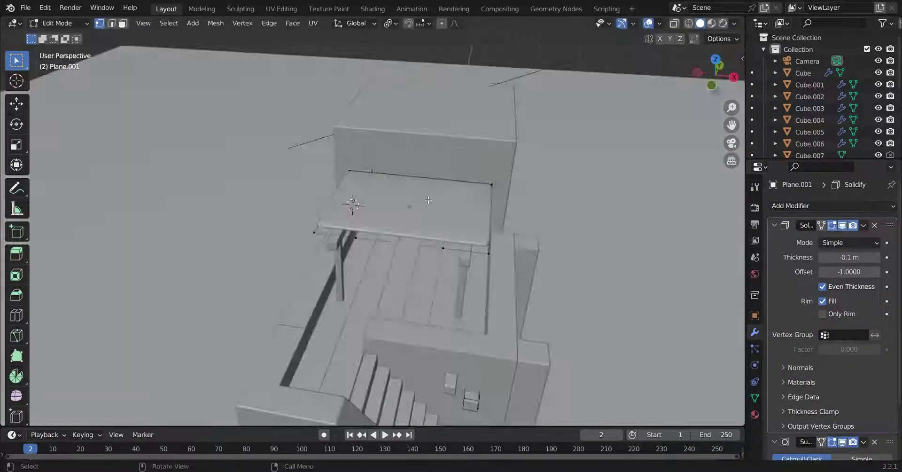
key(KP_1)
key(g)
key(z)
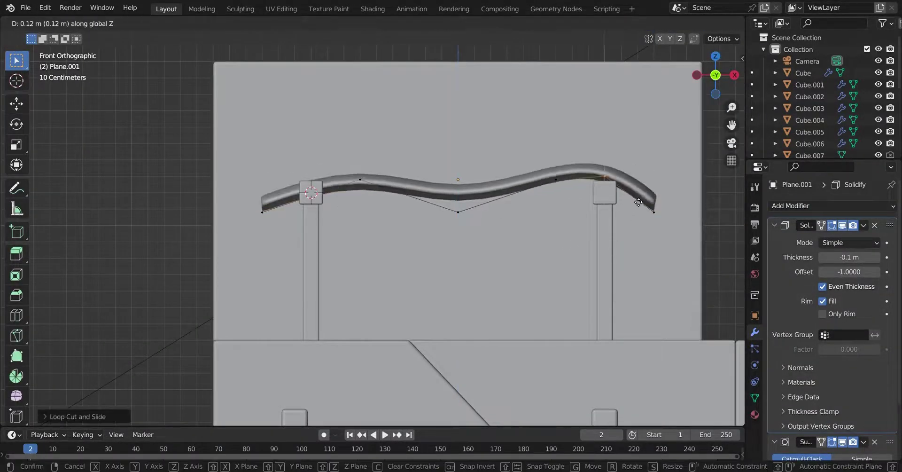
click(638, 202)
mouse_move(638, 202)
middle_down()
mouse_move(357, 223)
mouse_move(525, 252)
middle_up()
key(KP_1)
key(Tab)
key(KP_0)
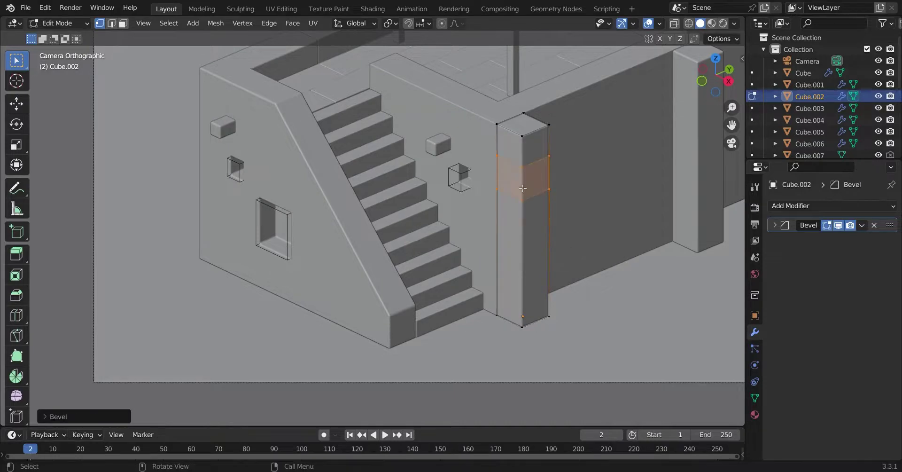
Extrude the pillar face outward along its normals to form a ledge
key(alt+e)
click(566, 213)
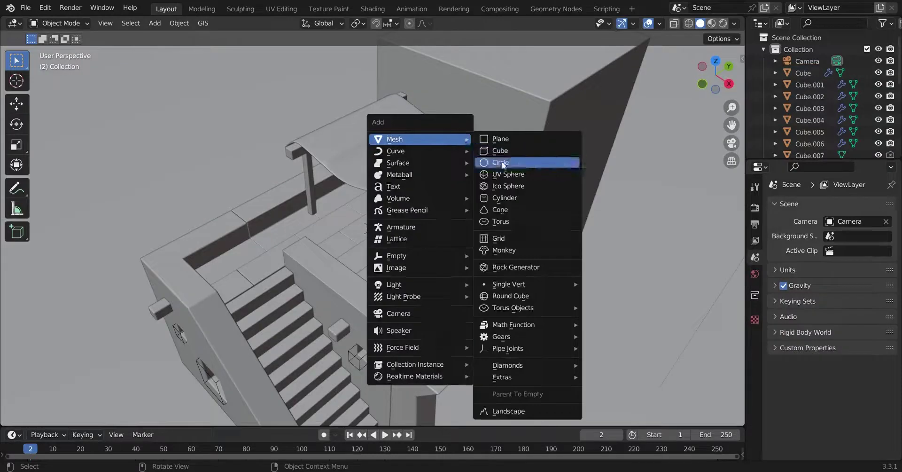
Add a circle mesh, fill it with a face, and select the inner plank edges
click(503, 165)
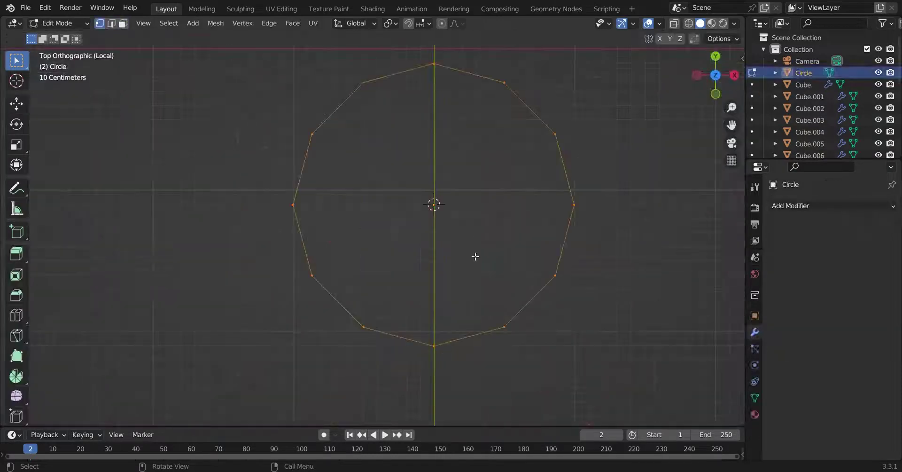
key(f)
middle_drag(443, 347, 592, 311)
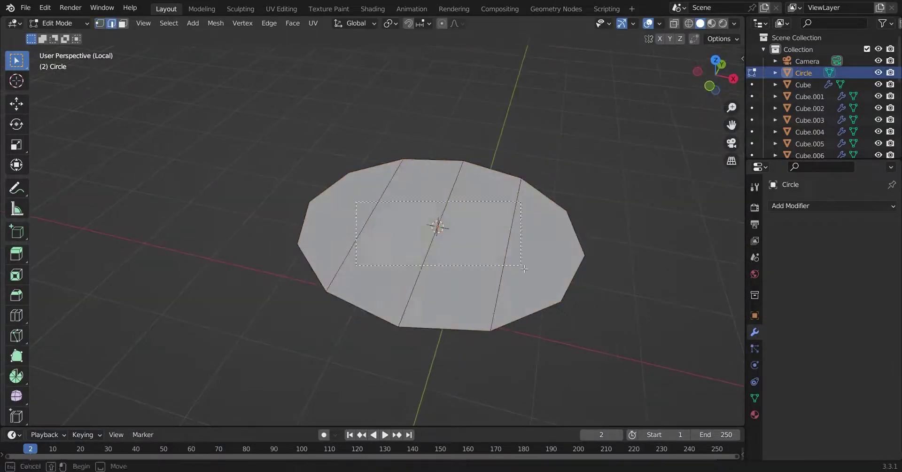
drag(524, 268, 525, 269)
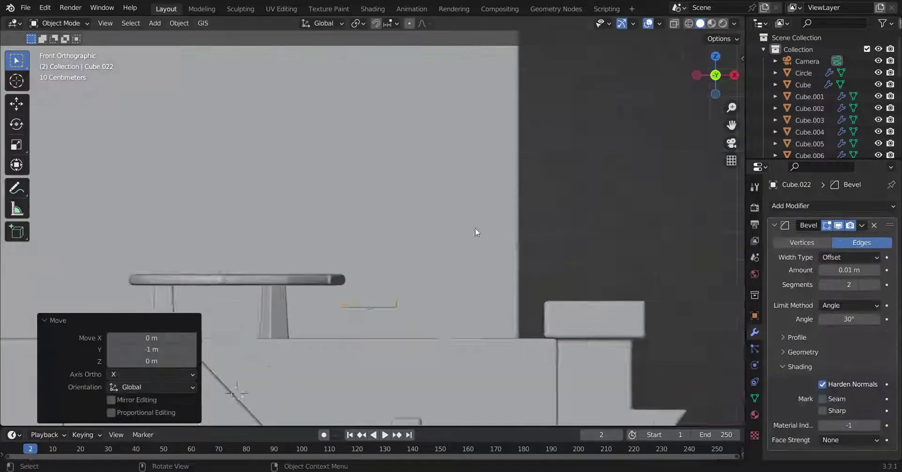
Set the table leg's height, then slide the chair legs along Y beside the table
click(561, 238)
click(224, 302)
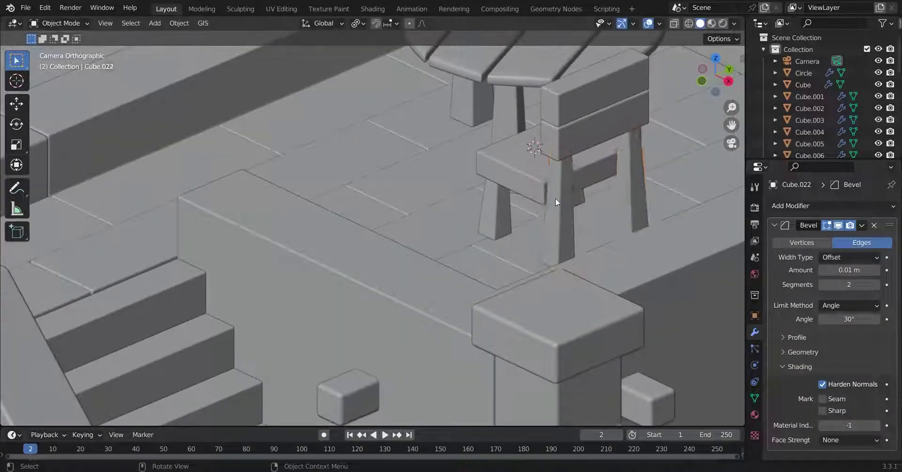
click(556, 198)
key(g)
key(y)
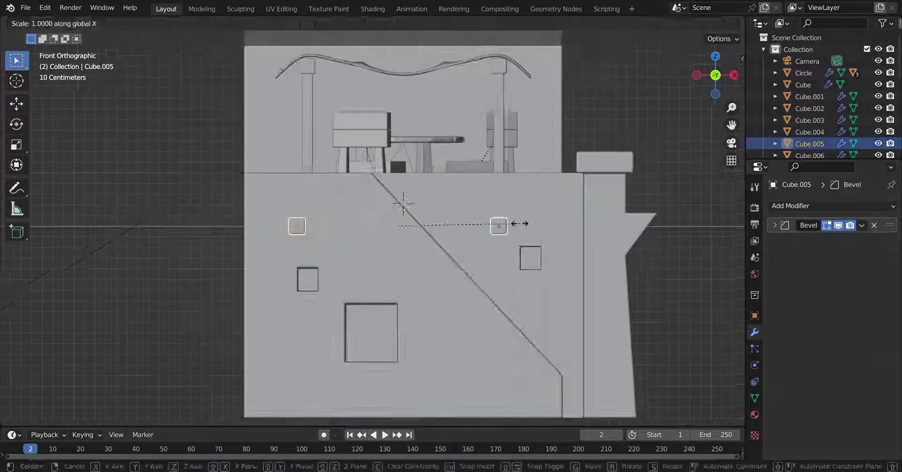
key(KP_0)
Array the selected block into a row of three squares (Count 3) and tighten their spacing
key(alt+a)
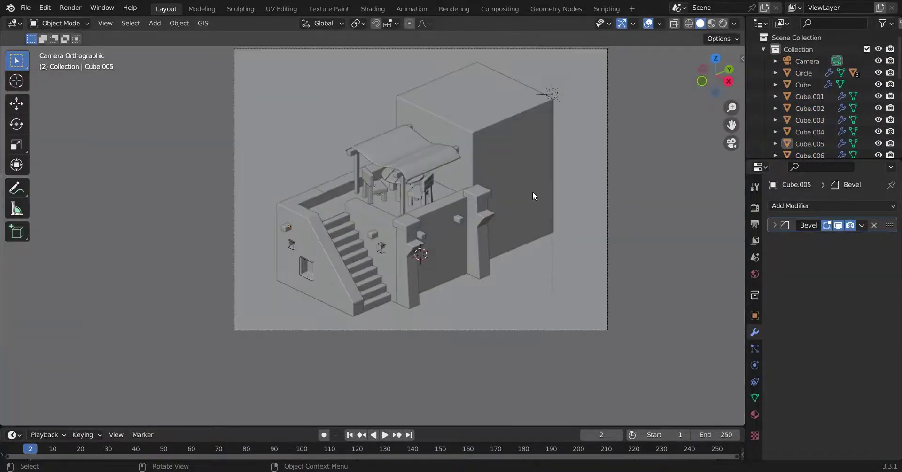
scroll(517, 202, up, 2)
click(433, 284)
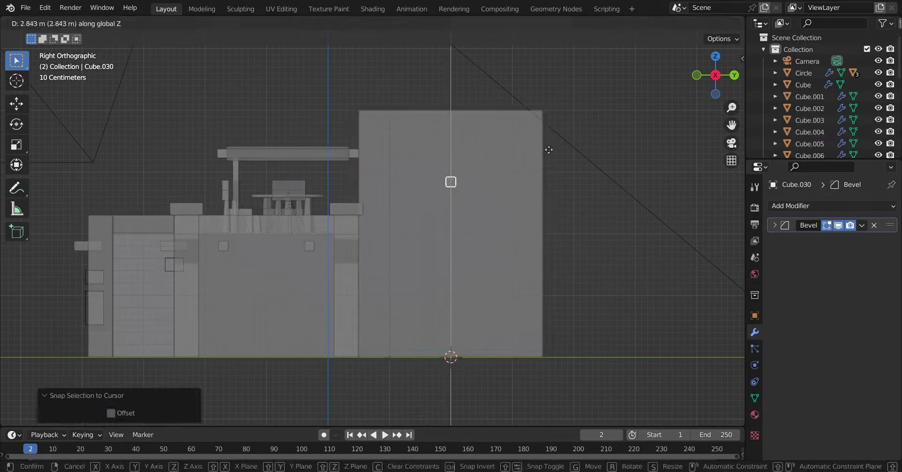
click(661, 237)
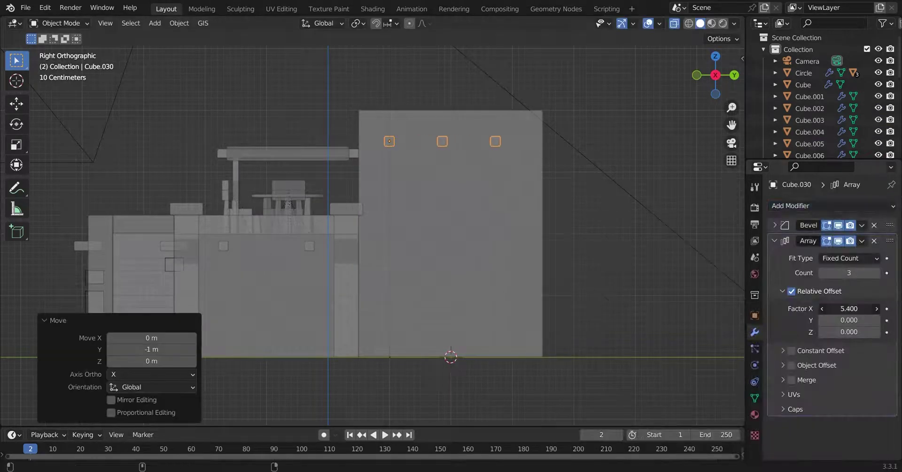
shift+middle_drag(337, 216, 235, 213)
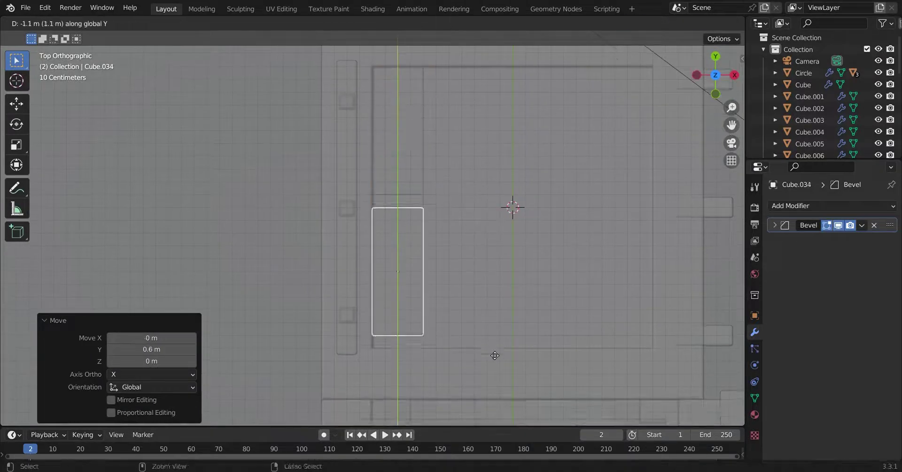
Undo the extra duplicate and stretch the rear block's edge 0.2 m along Y
key(Escape)
key(ctrl+z)
key(Tab)
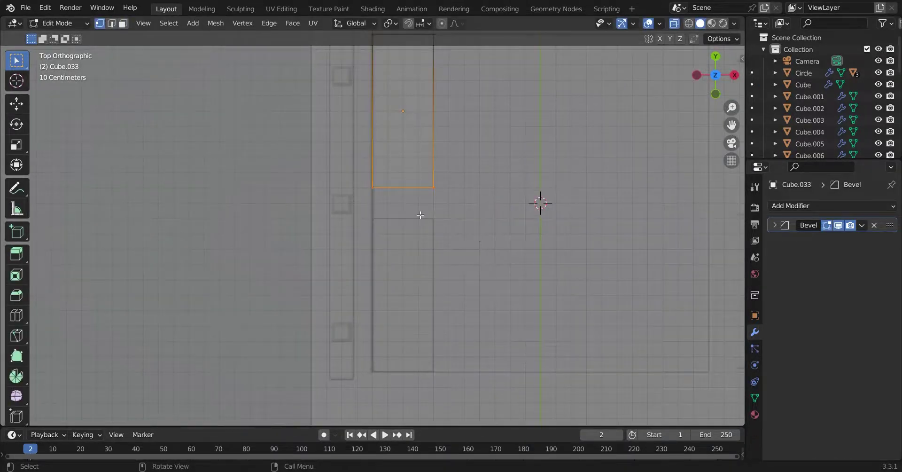
key(ctrl+z)
key(ctrl+z)
key(ctrl+z)
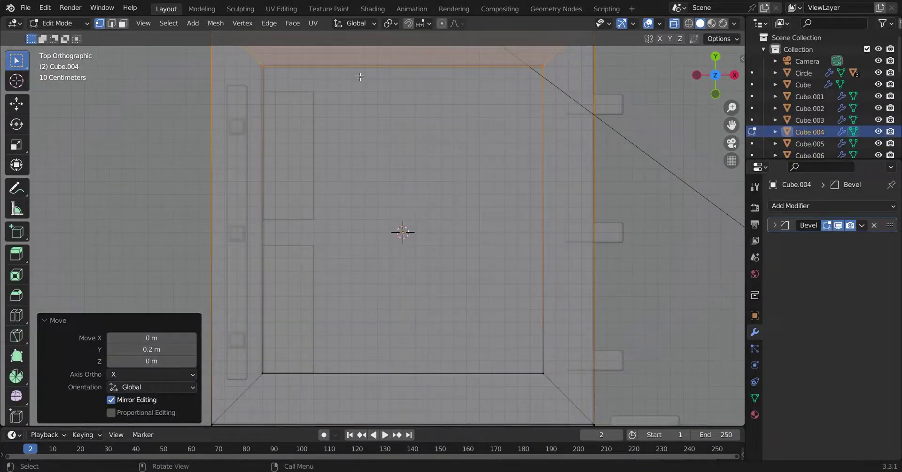
key(ctrl+z)
key(ctrl+z)
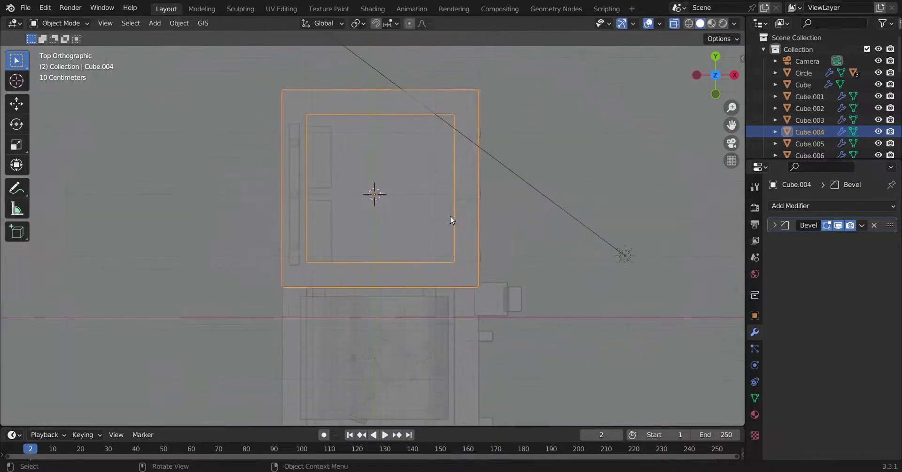
key(Tab)
key(KP_1)
key(b)
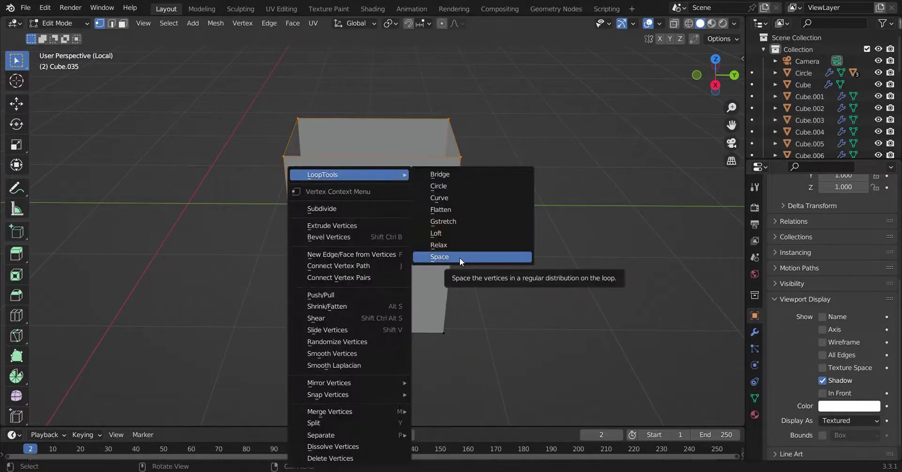
Space the loop vertices evenly and fill the box's open top with a face
click(440, 257)
middle_drag(461, 257, 468, 258)
key(2)
key(ctrl+f)
click(433, 291)
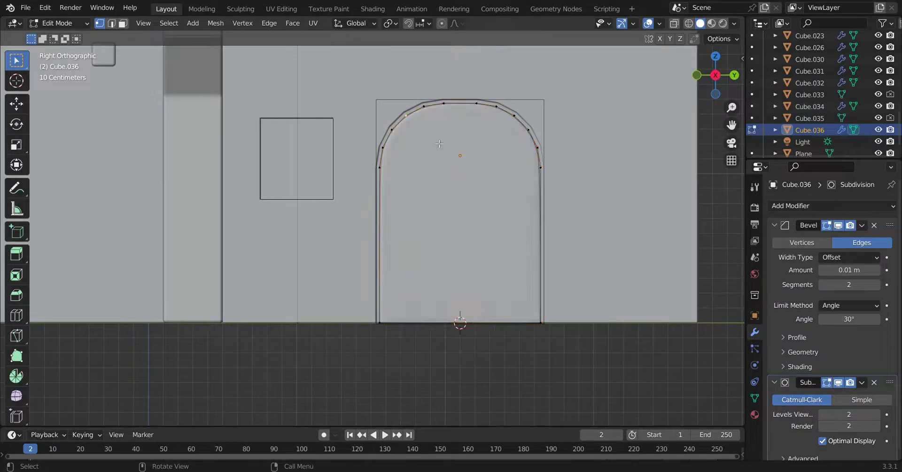
Isolate the arch shape, slide a vertex into place and fill the arch outline with faces
right_click(439, 144)
key(Escape)
key(KP_Divide)
mouse_move(405, 346)
middle_down()
mouse_move(321, 271)
mouse_move(398, 450)
middle_up()
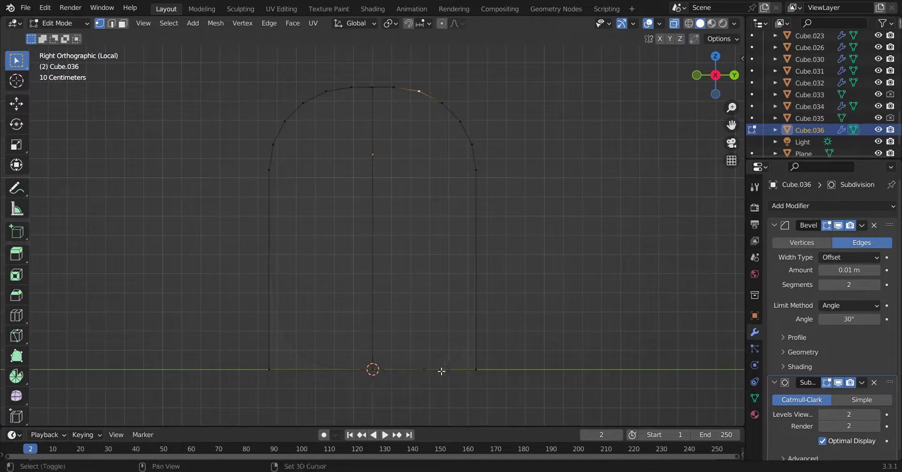
shift+middle_drag(478, 365, 483, 320)
key(shift+v)
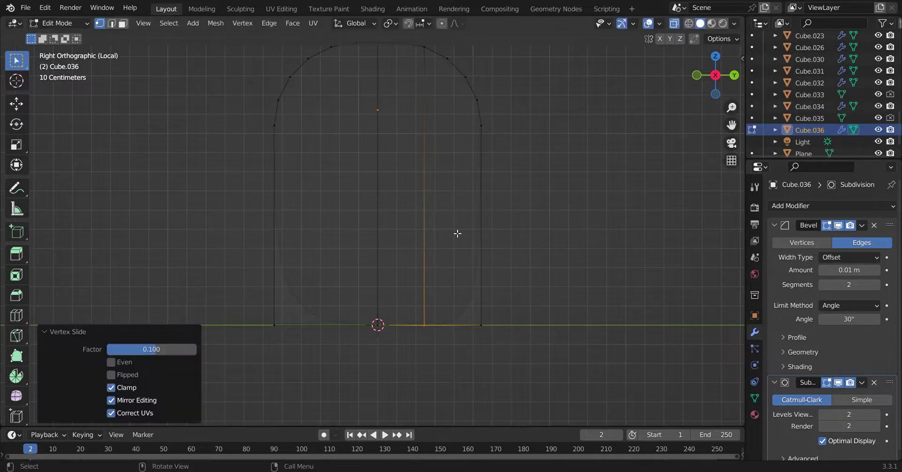
click(534, 310)
key(shift+z)
scroll(578, 297, up, 1)
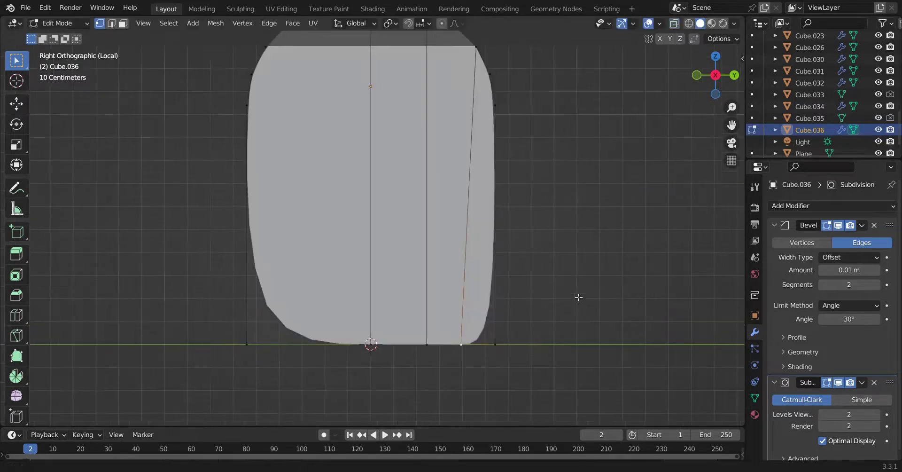
click(591, 296)
scroll(591, 297, down, 3)
key(Tab)
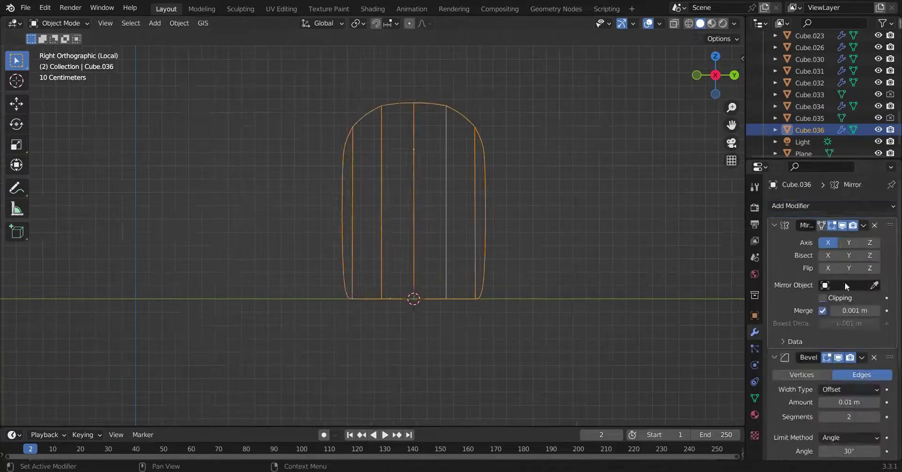
Bevel the door's edges, apply its scale and exit local view
key(alt+z)
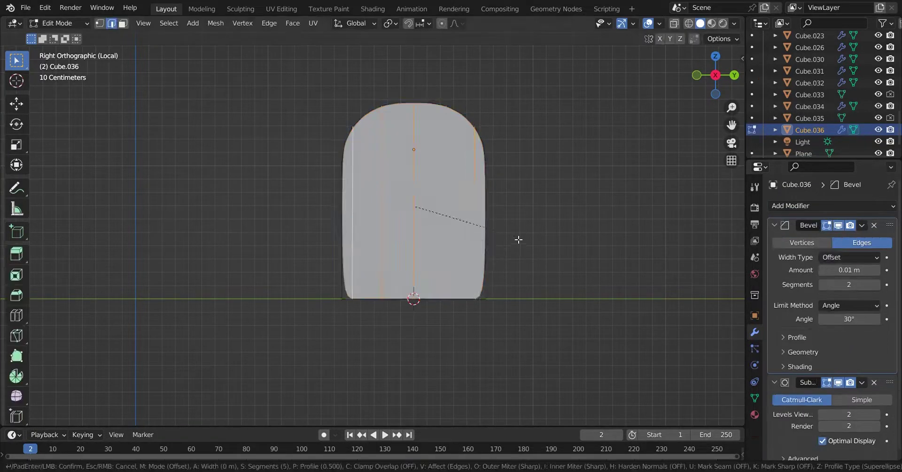
click(518, 239)
key(Tab)
middle_drag(540, 263, 572, 286)
key(ctrl+a)
click(616, 148)
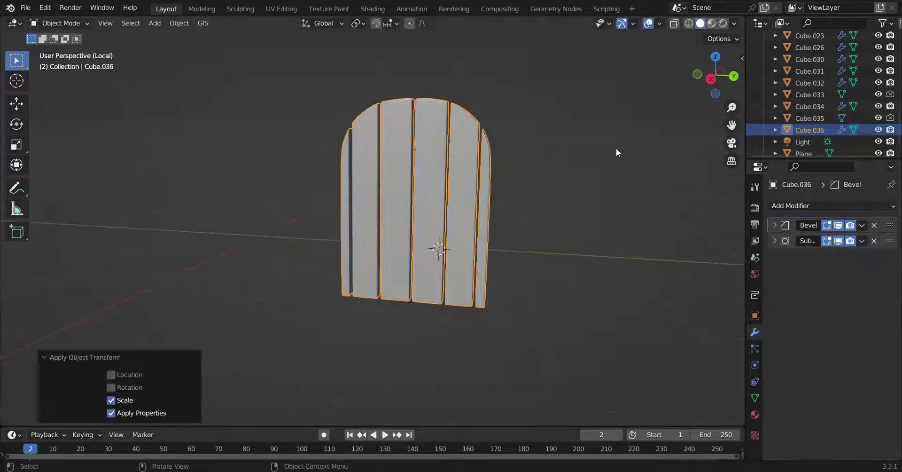
key(KP_Divide)
key(KP_3)
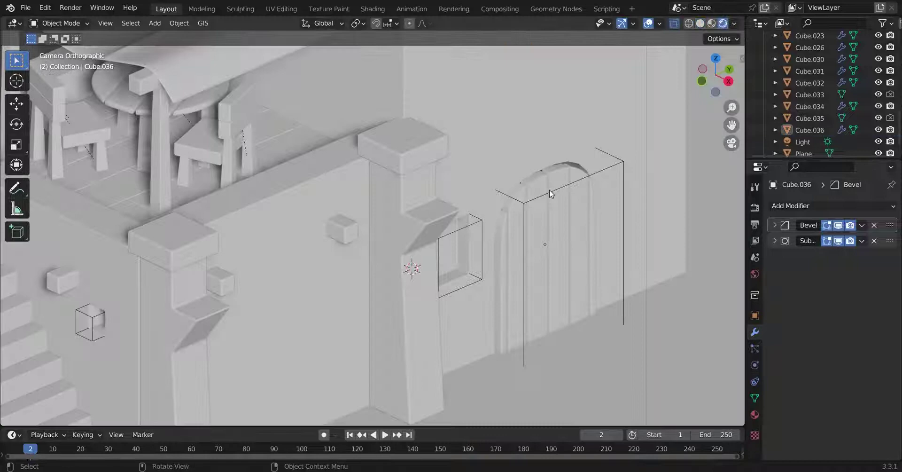
Duplicate the arch shape Cube.035 in place and delete its front face to make a hollow frame
click(550, 201)
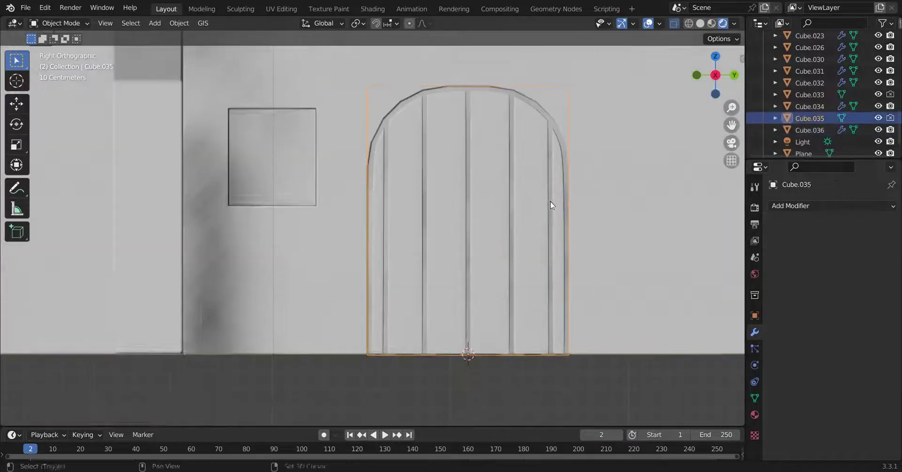
key(shift+d)
click(754, 315)
key(Tab)
middle_drag(554, 235, 590, 290)
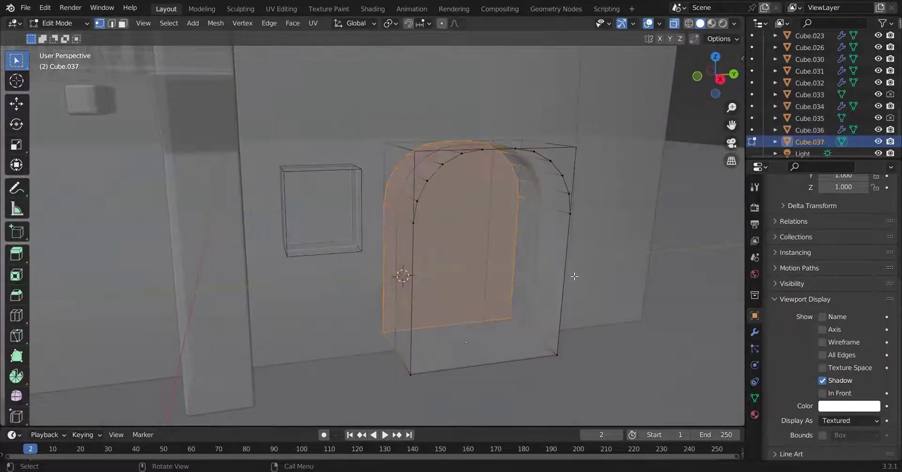
key(3)
click(559, 277)
key(x)
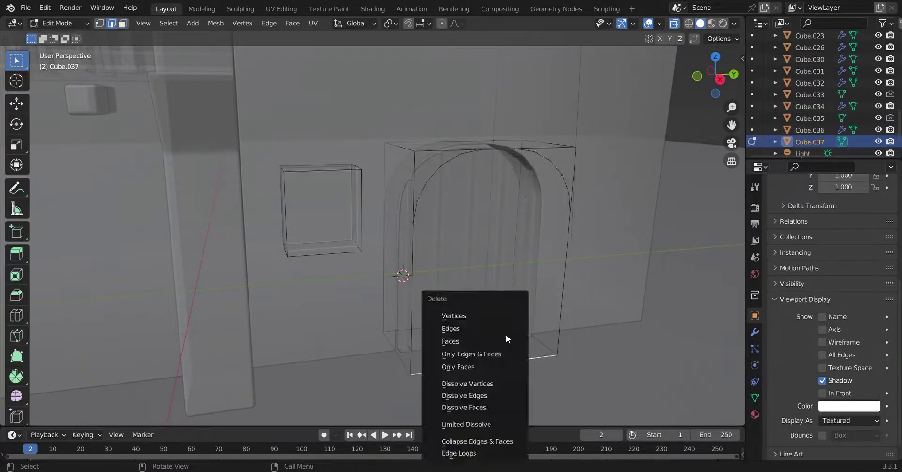
click(506, 334)
key(2)
key(KP_1)
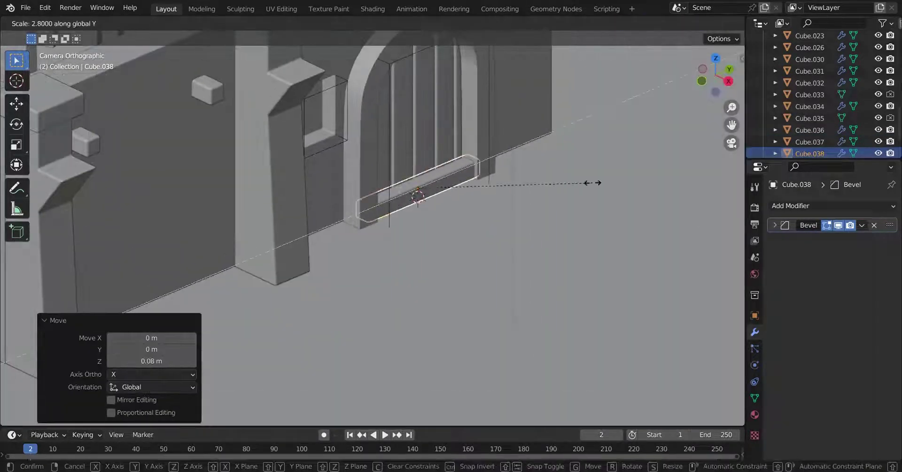
Adjust the step bar from the side view and finish editing it
key(KP_3)
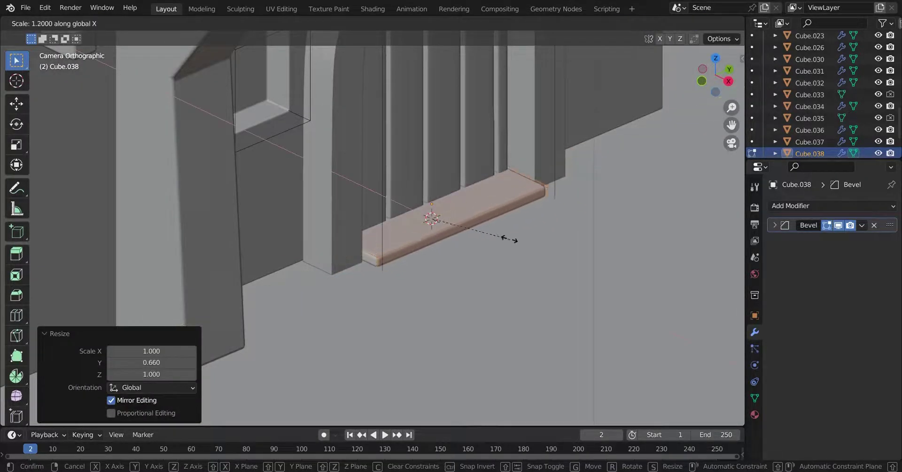
key(Escape)
key(Tab)
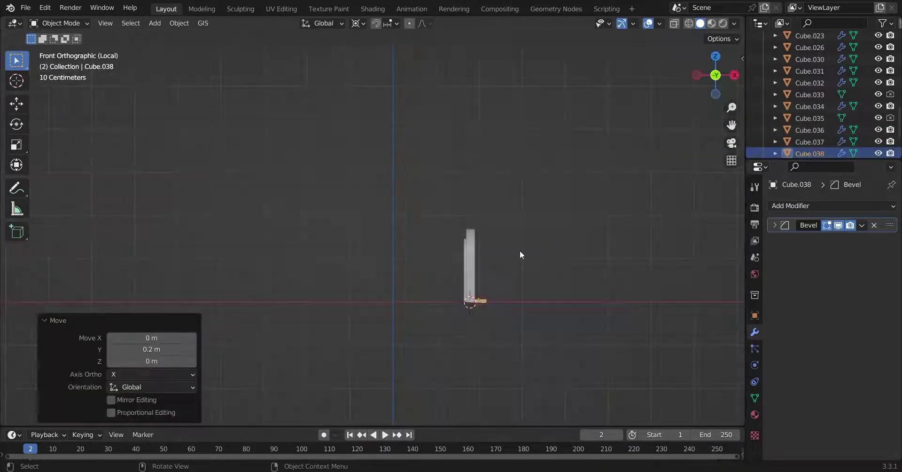
Shift the doorstep along Y, then add stone blocks, arched windows and sills with 0.02 m bevels
key(KP_3)
key(g)
key(y)
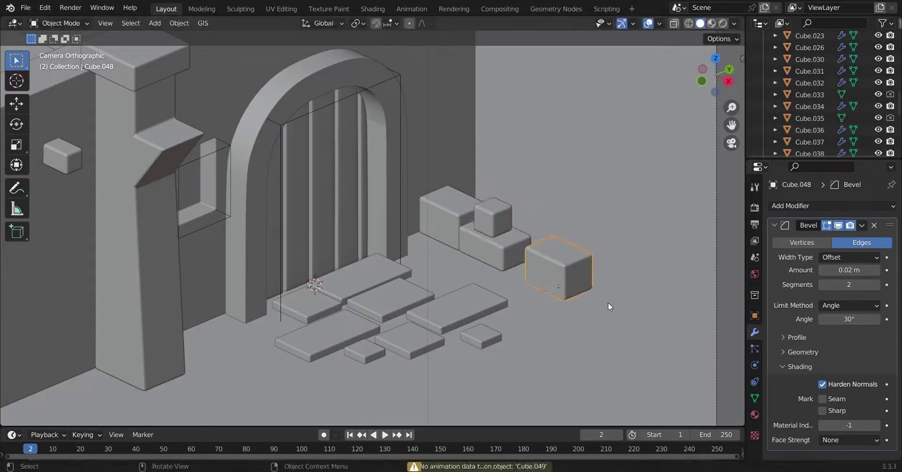
key(KP_7)
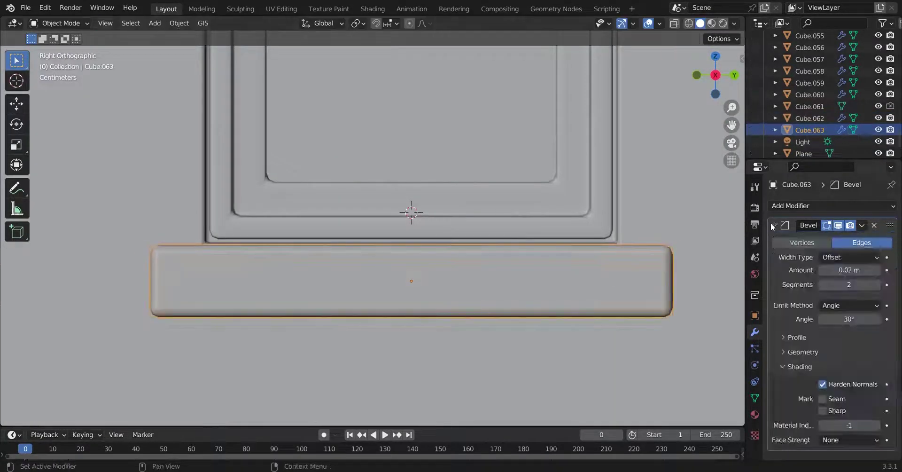
click(773, 226)
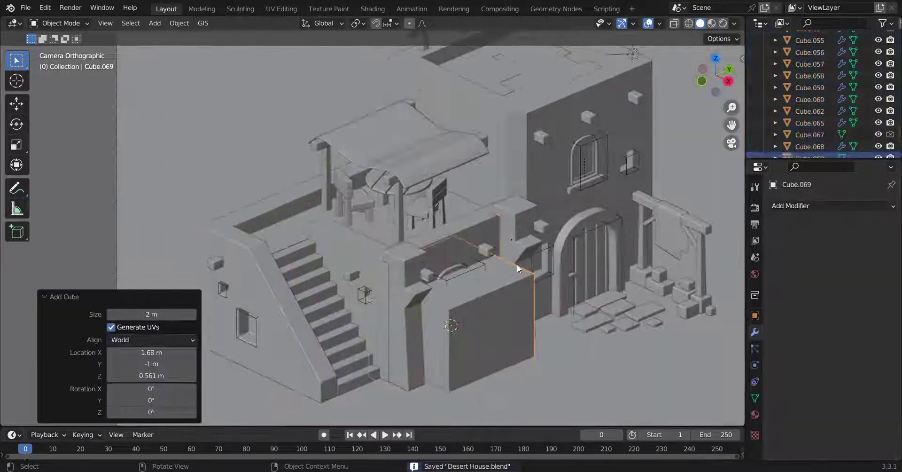
Give the new cube a Subdivision Surface with Ctrl+3 and enter Edit Mode
key(ctrl+3)
key(Tab)
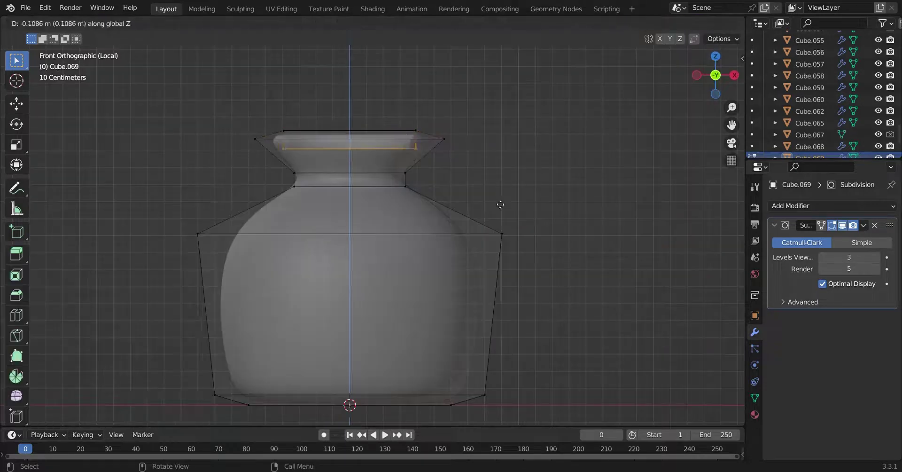
Fit the lid circle to the pot opening and split it into slats along three edges
key(Tab)
middle_drag(486, 194, 449, 234)
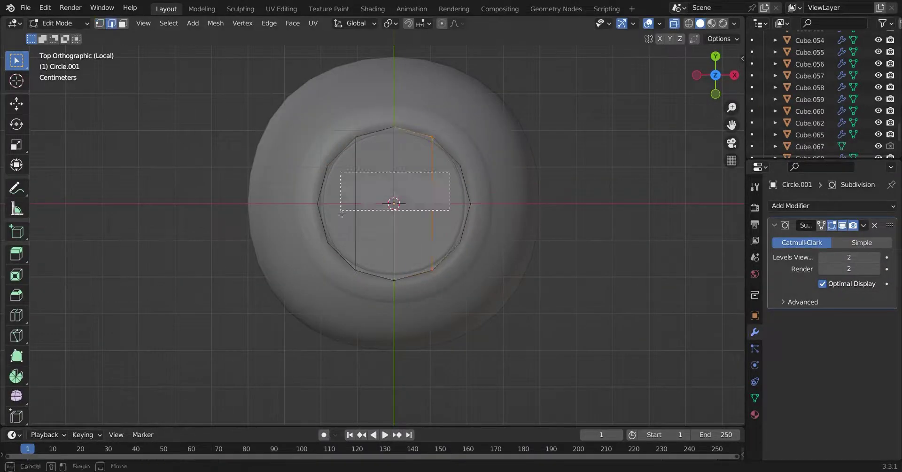
drag(342, 214, 342, 213)
middle_drag(342, 212, 498, 270)
key(a)
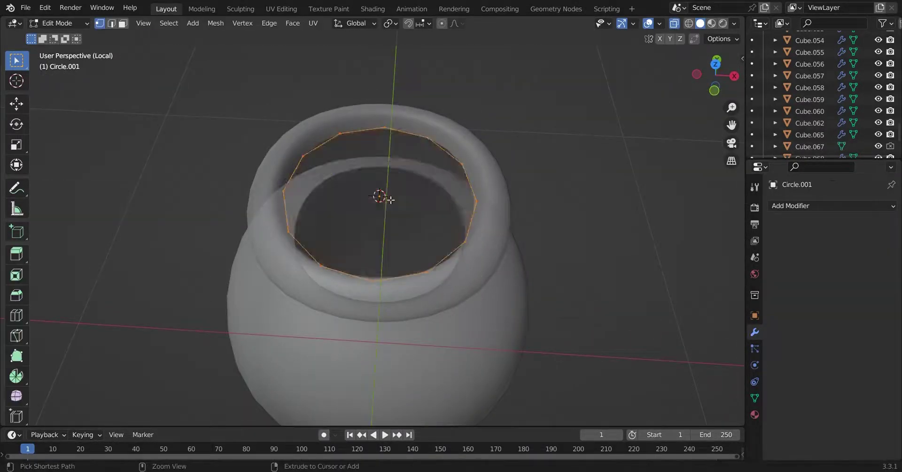
key(KP_7)
key(s)
key(ctrl+b)
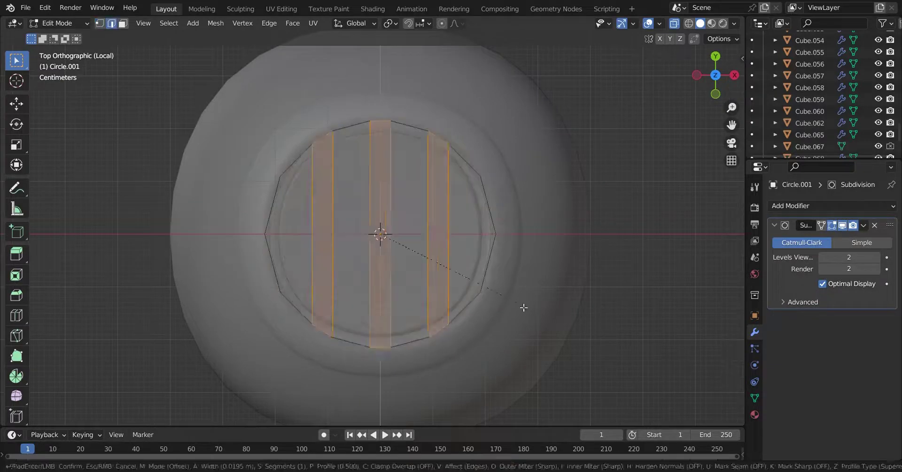
click(522, 306)
Extrude the lid slats 0.01 thick and smooth their shading
middle_drag(521, 306, 454, 182)
text(e.01)
key(Return)
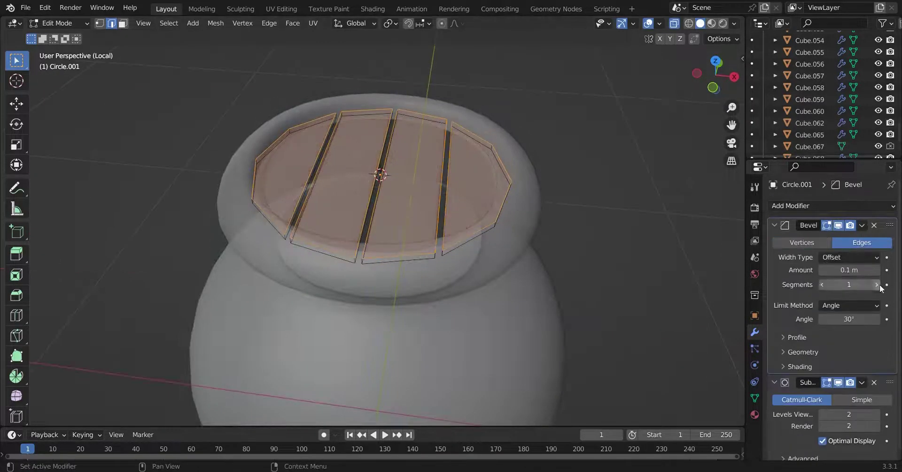
key(Tab)
click(805, 367)
Add a circle for the rim, apply its scale, subdivide it and extrude it into a band
key(KP_7)
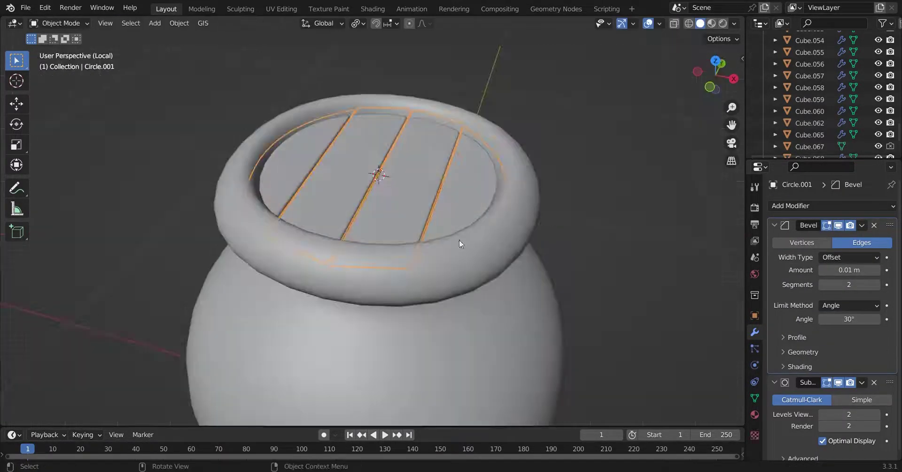
key(shift+a)
click(573, 255)
key(KP_7)
key(s)
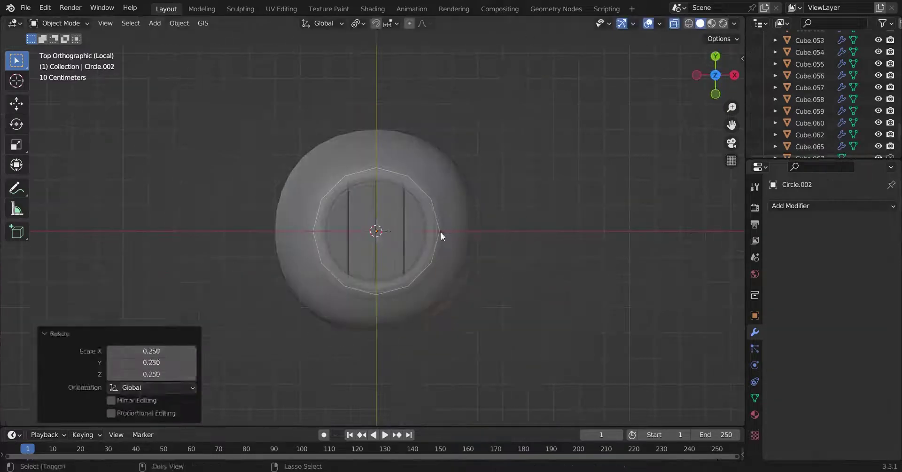
key(ctrl+a)
key(ctrl+2)
middle_drag(441, 232, 456, 194)
key(KP_1)
key(Tab)
key(e)
middle_drag(543, 223, 545, 233)
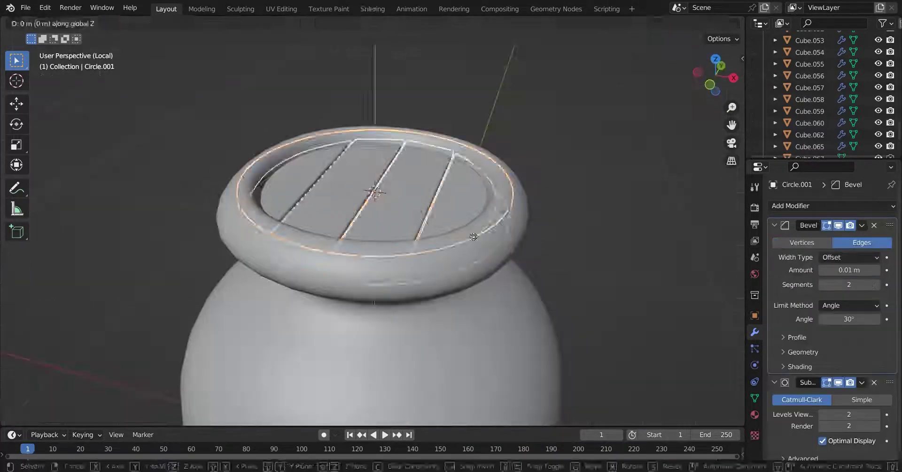
click(547, 238)
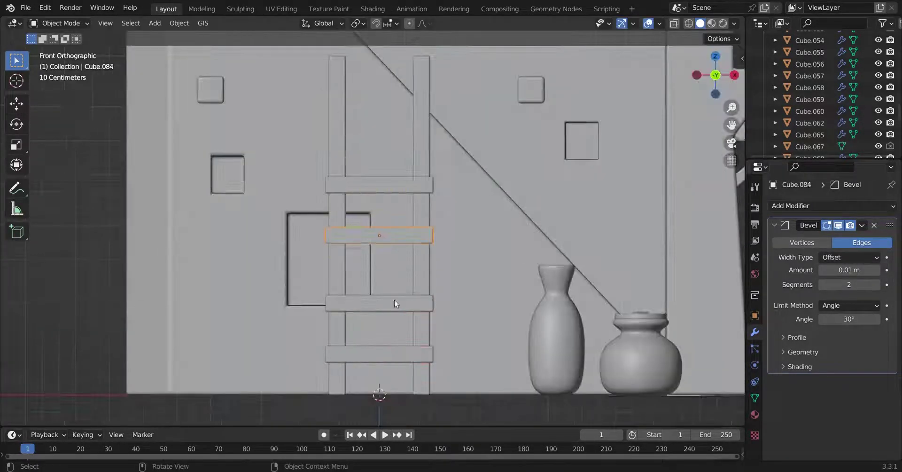
Select the next ladder rung while duplicating rungs and placing pots and vases
click(394, 303)
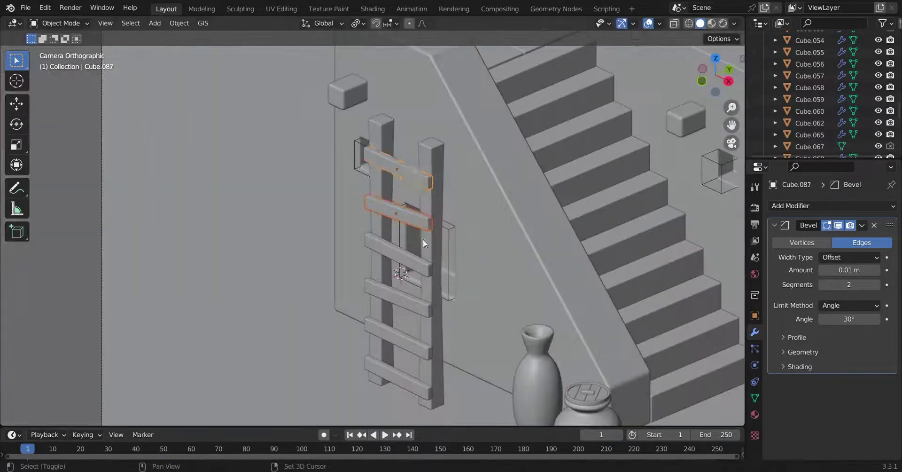
scroll(378, 187, down, 3)
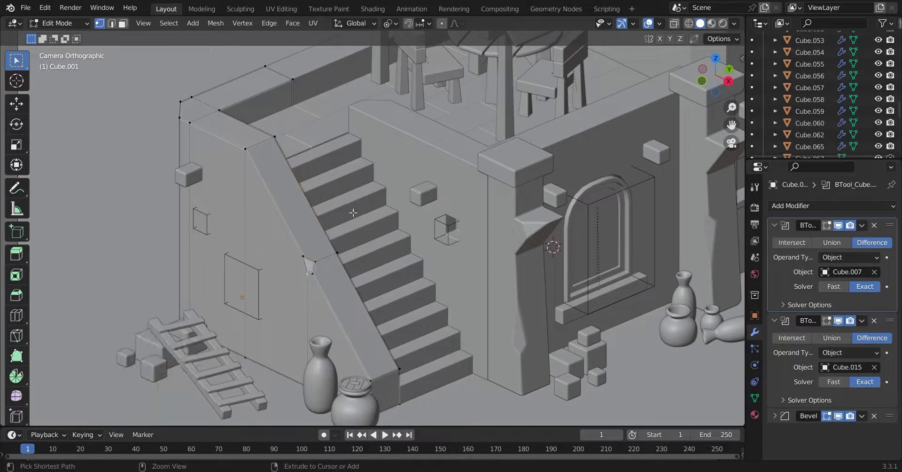
Slide the stair wall vertices and knife-cut across the rooftop parapet
click(376, 350)
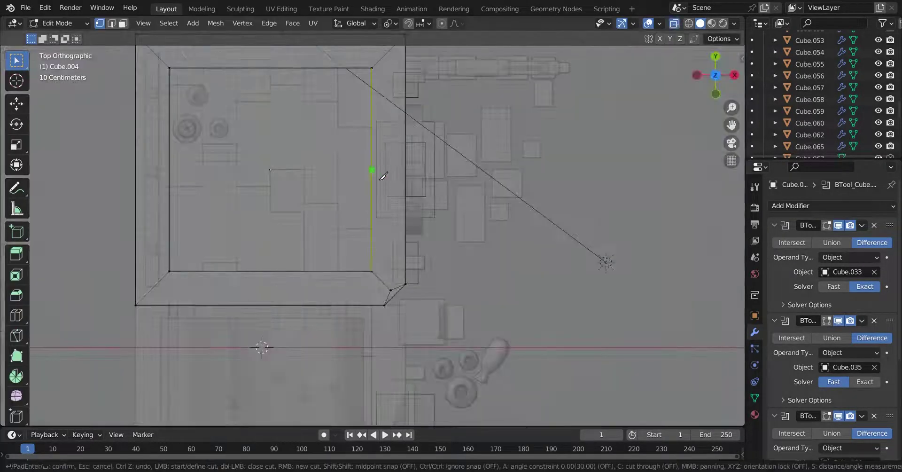
key(KP_7)
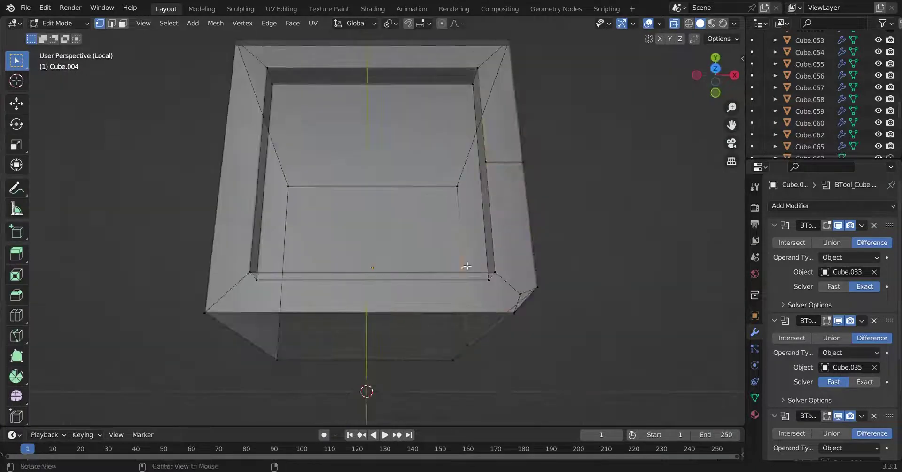
key(Return)
mouse_move(344, 235)
middle_down()
mouse_move(236, 228)
mouse_move(272, 382)
middle_up()
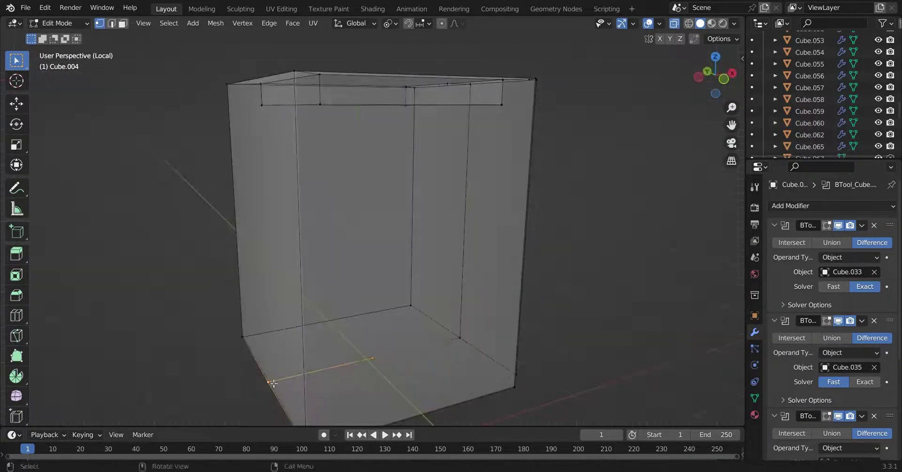
Bevel the parapet's corner vertices
key(KP_7)
middle_drag(261, 227, 529, 207)
key(Return)
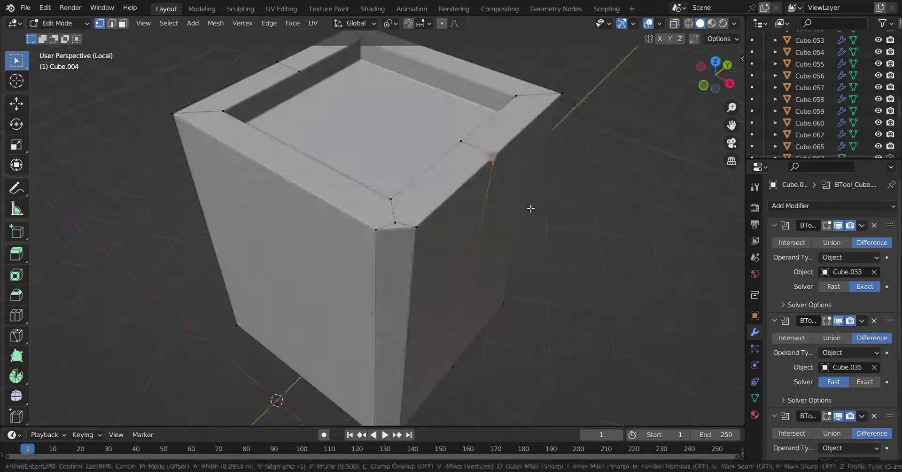
scroll(503, 168, up, 3)
scroll(503, 168, down, 1)
key(Tab)
Return to the full house view and save Desert House.blend
key(KP_Divide)
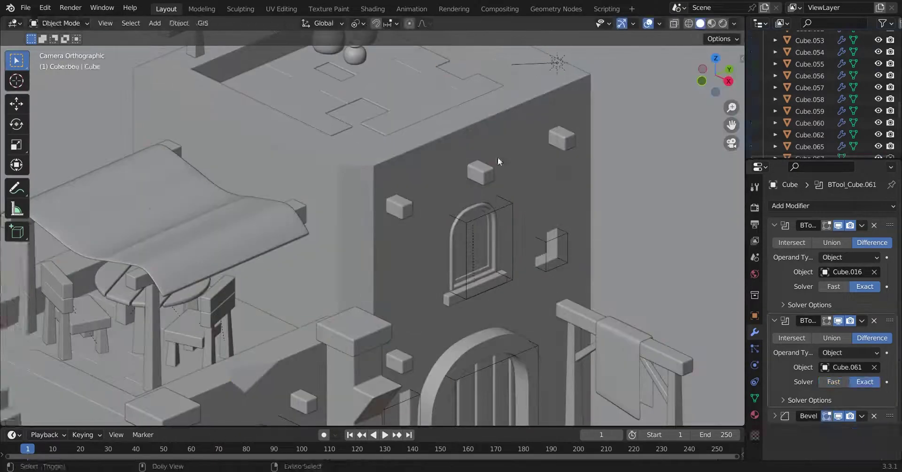
scroll(460, 221, down, 3)
key(ctrl+s)
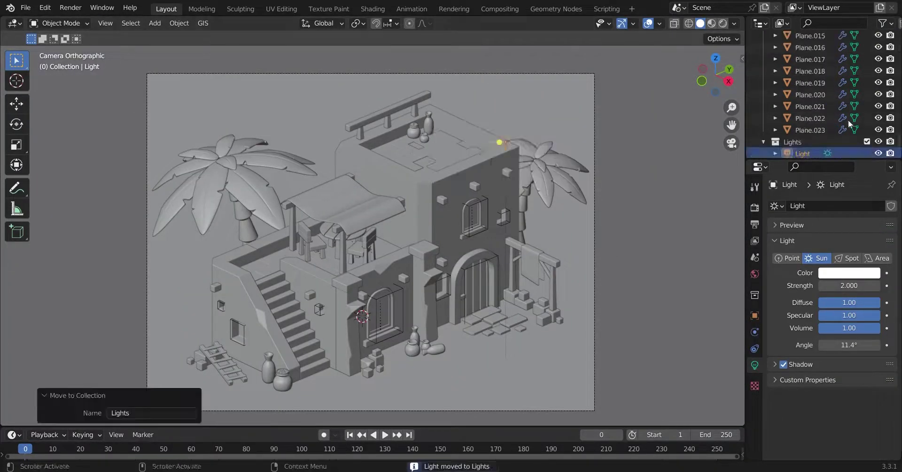
Reset the sun light's rotation, turn it 20° on X and Z, and set its angle to 30 degrees
key(alt+r)
text(rxz20)
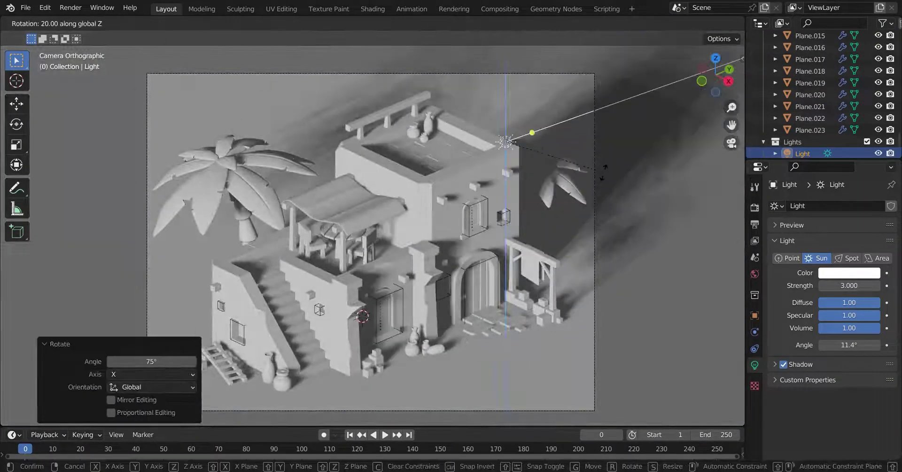
key(Return)
click(849, 272)
text(30)
key(Return)
click(853, 364)
Switch the colour management look to Medium High Contrast
scroll(851, 412, down, 1)
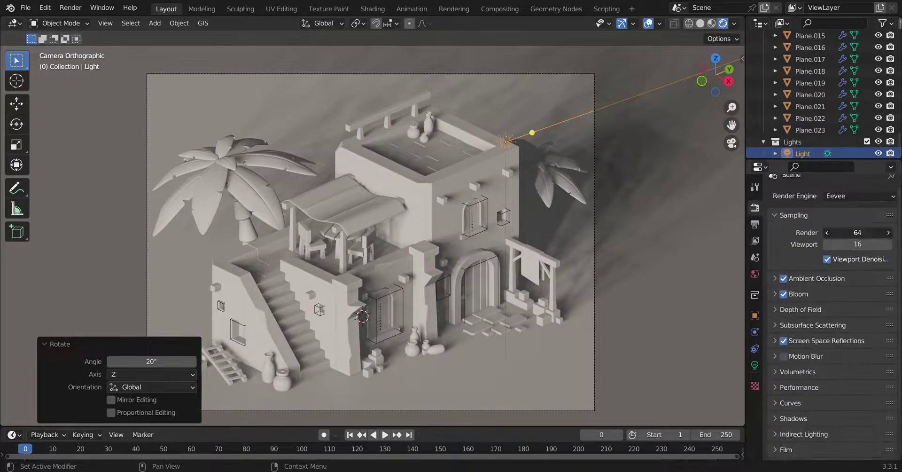
scroll(840, 409, down, 2)
click(842, 380)
scroll(842, 391, down, 5)
click(855, 392)
click(835, 345)
click(633, 345)
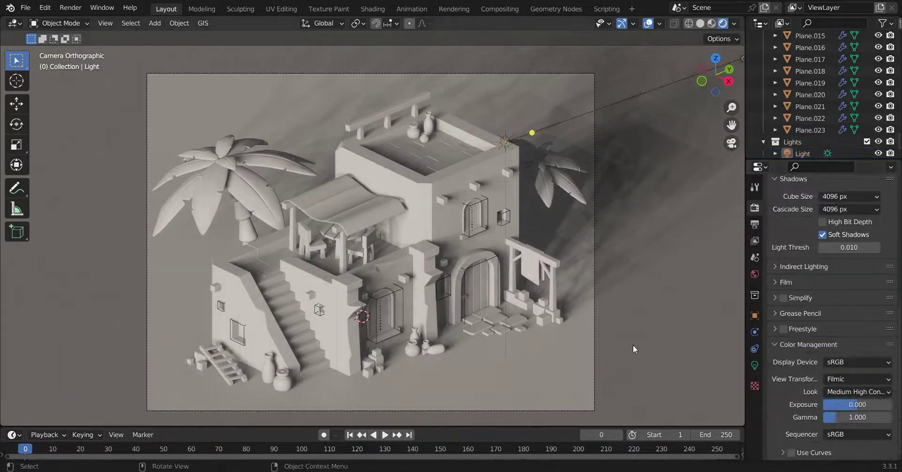
Add an area light, raise it 6 m and rotate it -45° on X and -55° on Z
key(shift+a)
click(554, 451)
text(gz6)
key(Return)
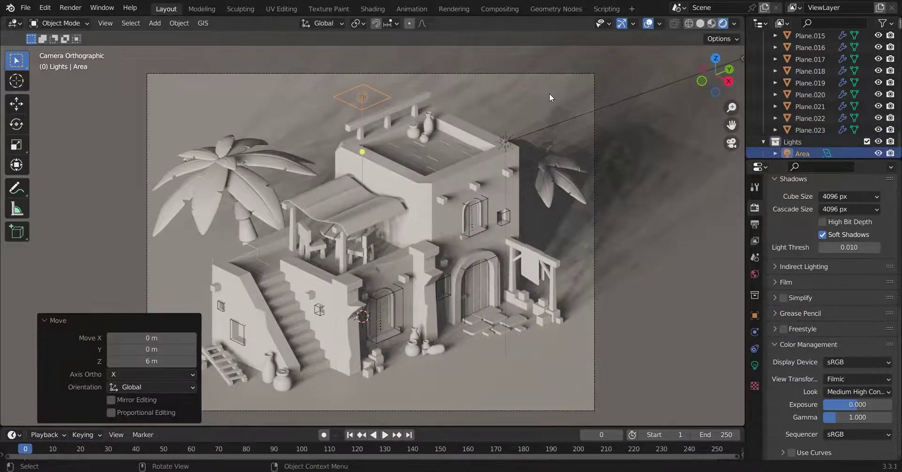
click(754, 364)
text(rx)
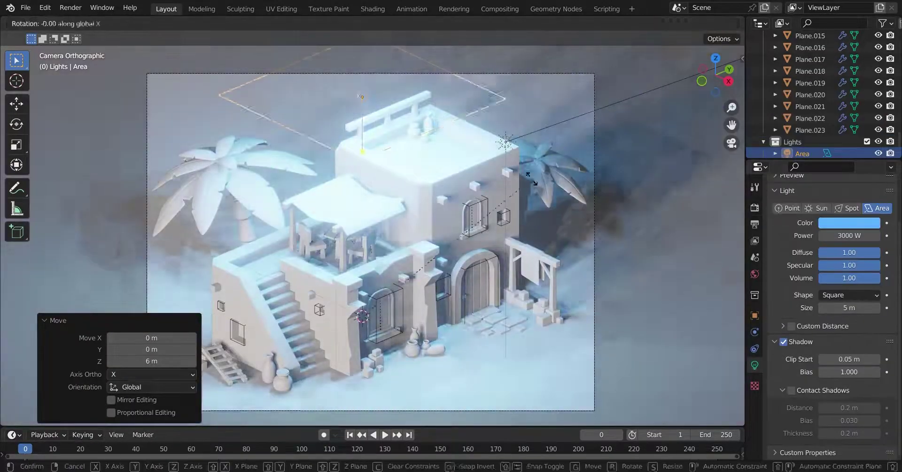
text(-45)
key(Return)
key(g)
key(z)
key(z)
text(rz-55)
key(Return)
Give the area light 2000 W power and a warm peach colour
double_click(848, 235)
text(2000)
click(849, 223)
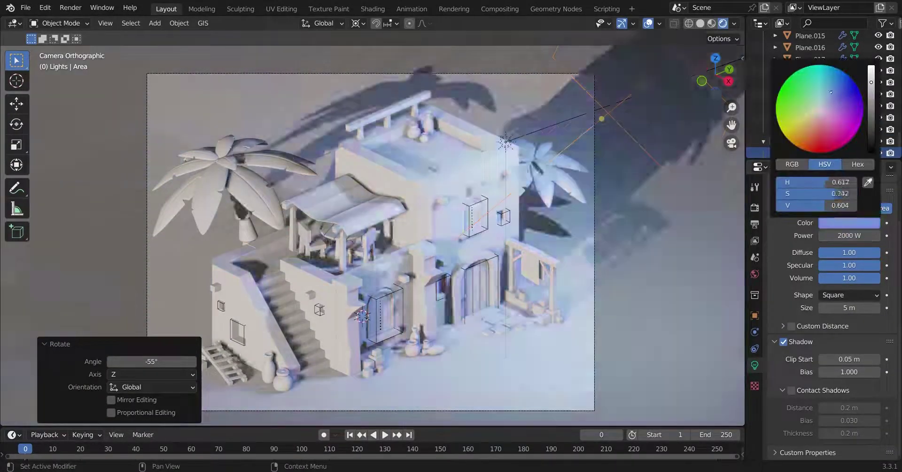
drag(816, 182, 841, 182)
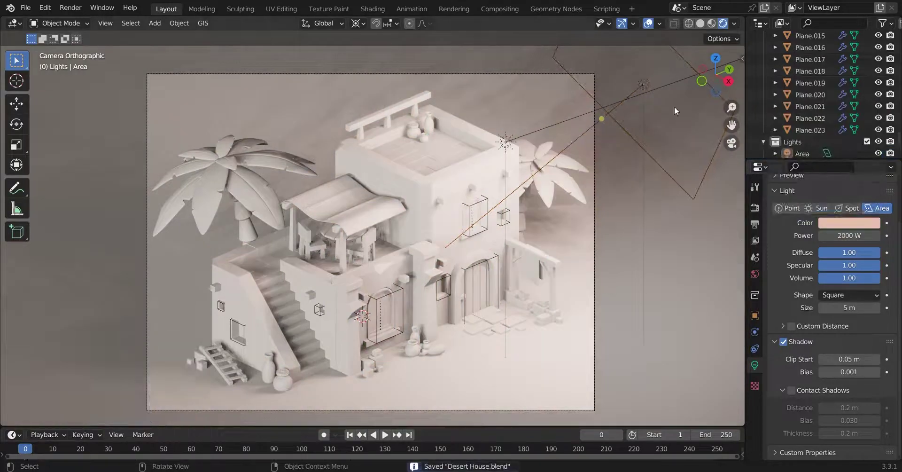
Duplicate the area light 4 m along its axis, turn it -220° about Z, and make it blue
key(shift+d)
key(z)
key(z)
text(4)
key(Return)
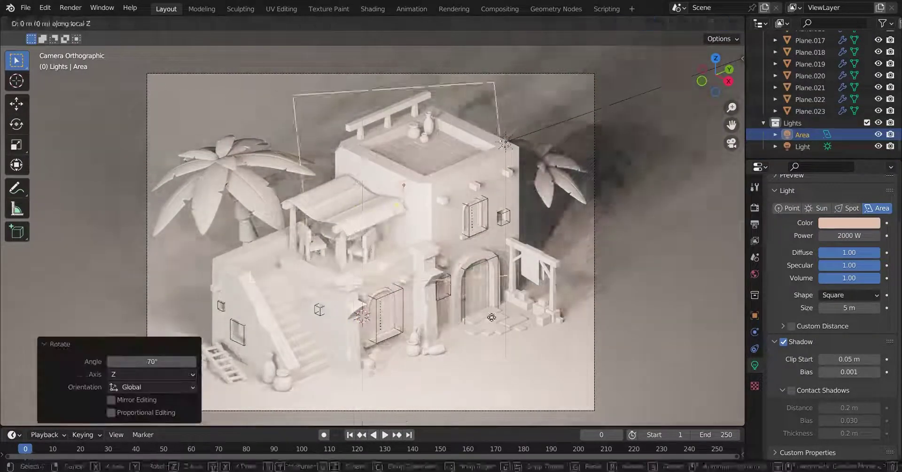
key(r)
key(z)
key(z)
text(-220)
key(Return)
click(849, 223)
click(820, 200)
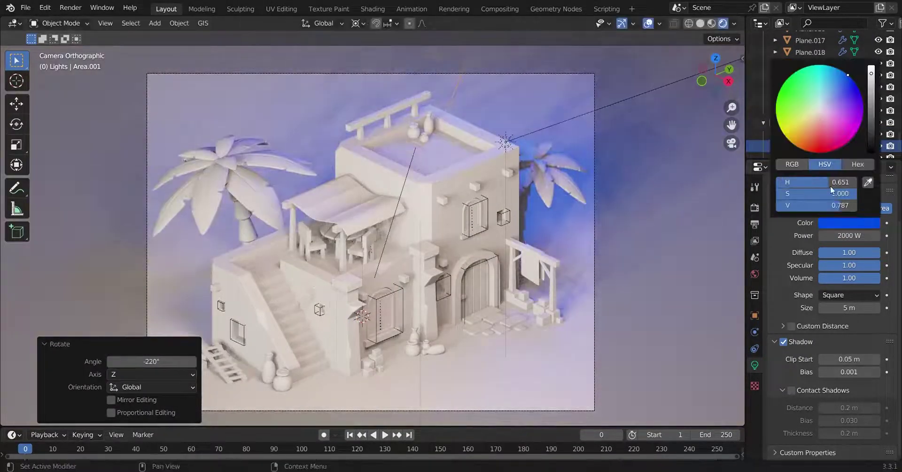
Tilt the blue light, lower it 2 m, adjust its rotation, and save the file
key(KP_3)
key(r)
key(x)
key(KP_0)
key(Escape)
key(g)
key(z)
key(z)
text(-2)
key(Return)
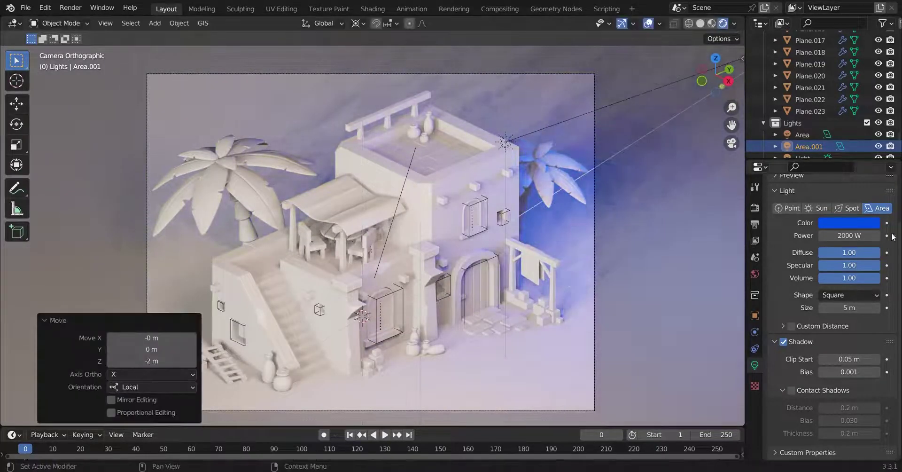
key(r)
key(z)
click(614, 185)
key(ctrl+s)
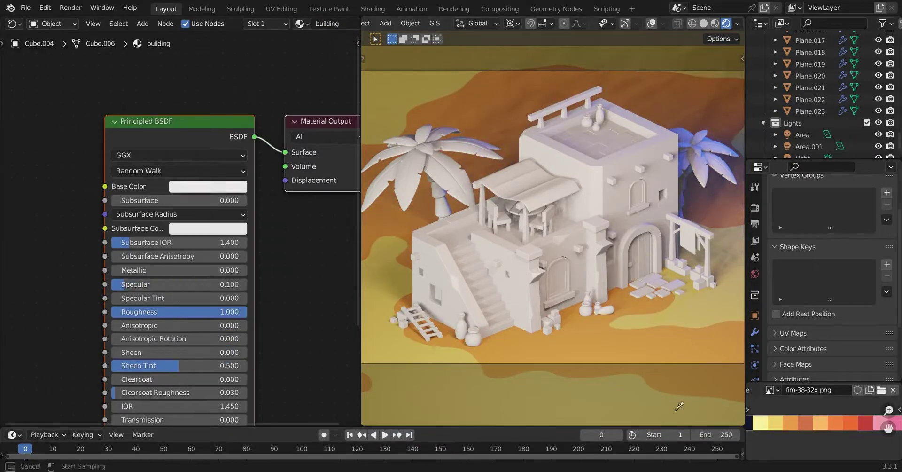
Delete the peach area light, adjust the blue light's power and raise the sun's strength to 4
click(475, 295)
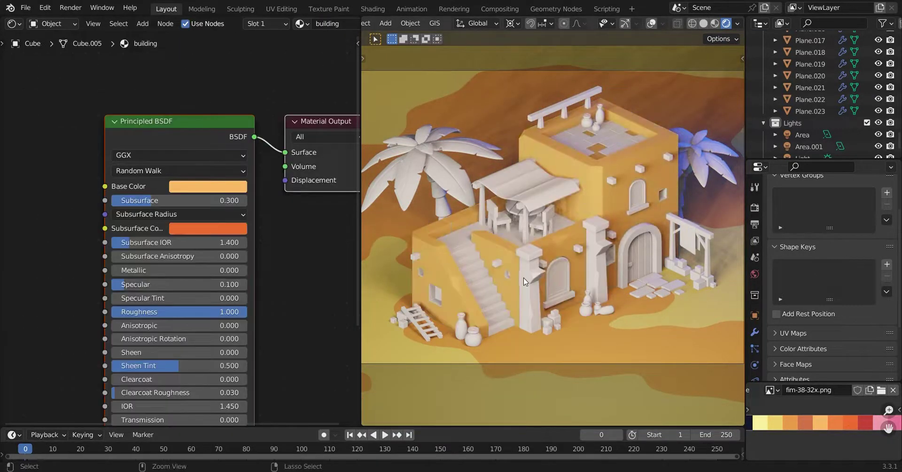
click(802, 134)
key(Delete)
click(809, 134)
double_click(844, 285)
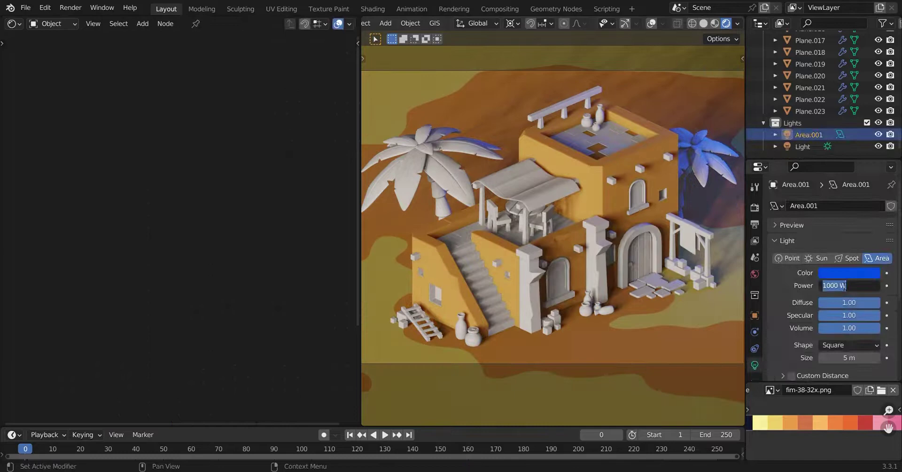
click(697, 246)
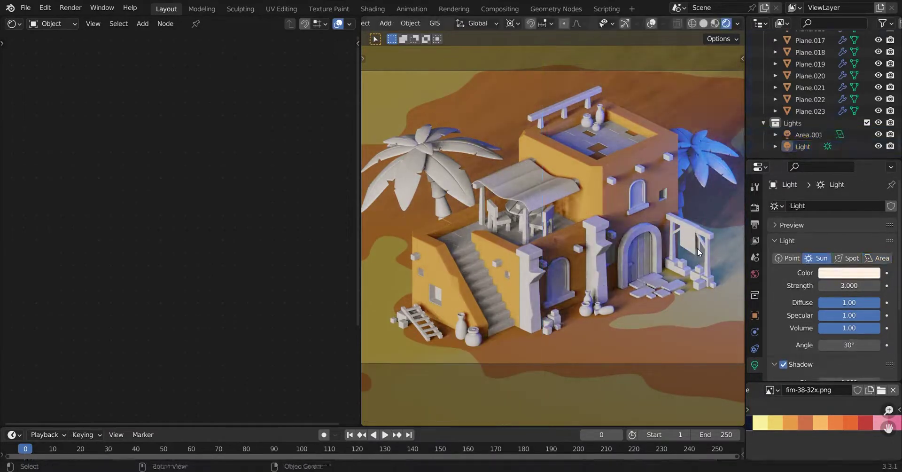
click(697, 248)
key(ctrl+s)
click(698, 272)
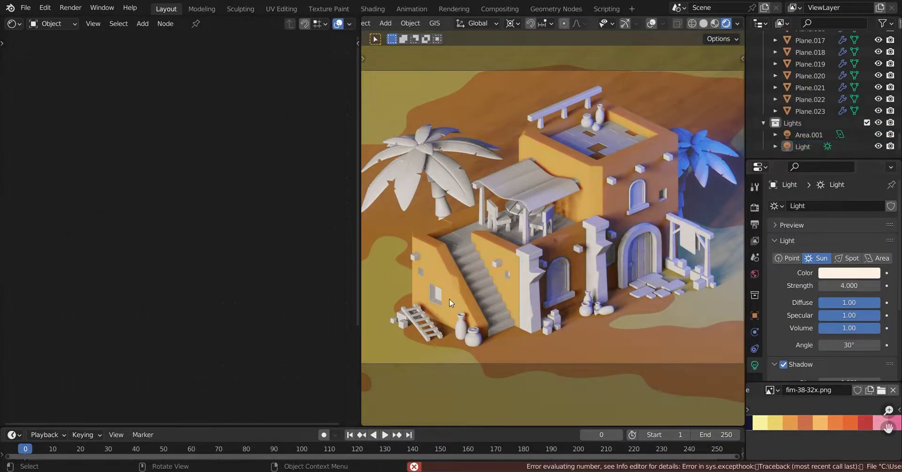
Link the orange wall material to the pillars and the red material to the stairs and tiles
key(ctrl+l)
click(528, 266)
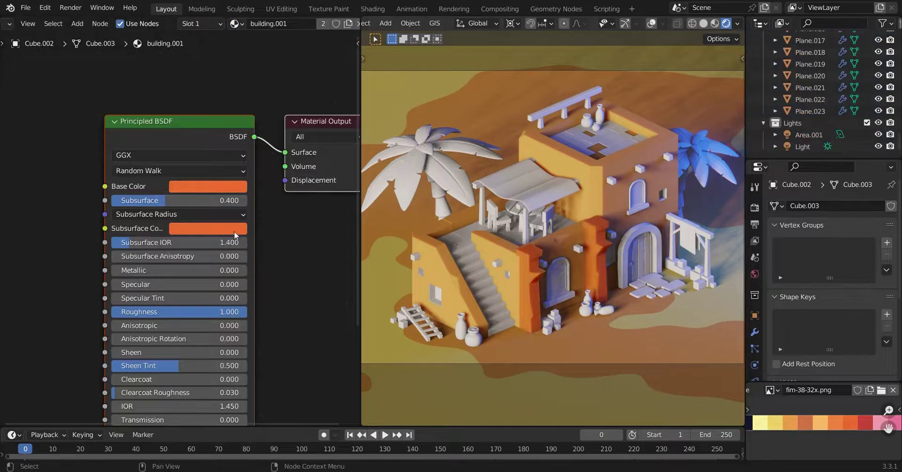
shift+click(638, 283)
shift+click(604, 308)
key(ctrl+l)
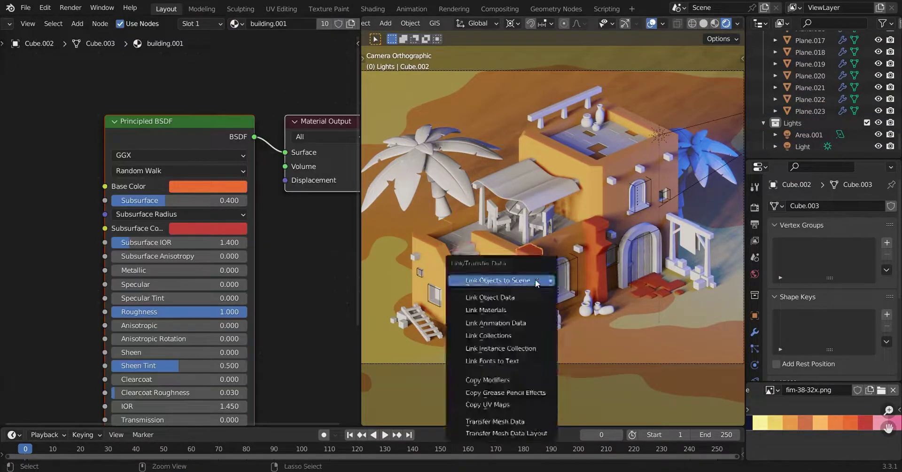
click(519, 270)
key(ctrl+s)
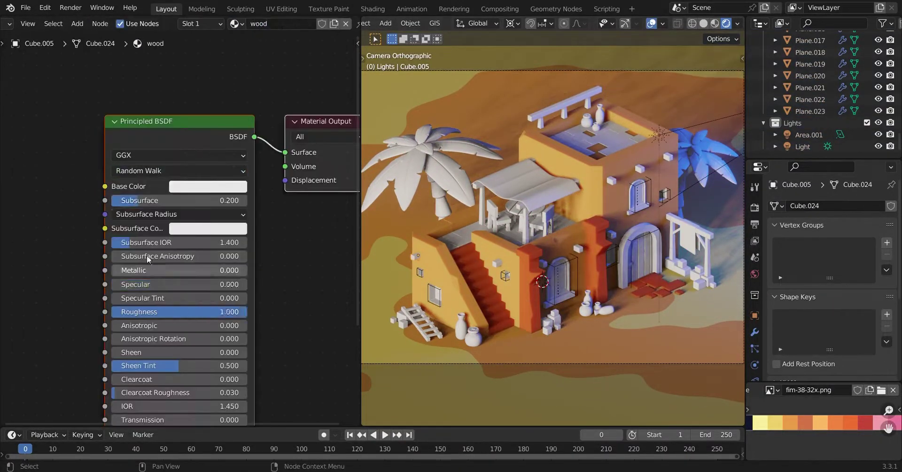
Sample the wood material's base colour and a darker red subsurface colour from the palette
click(208, 186)
click(274, 369)
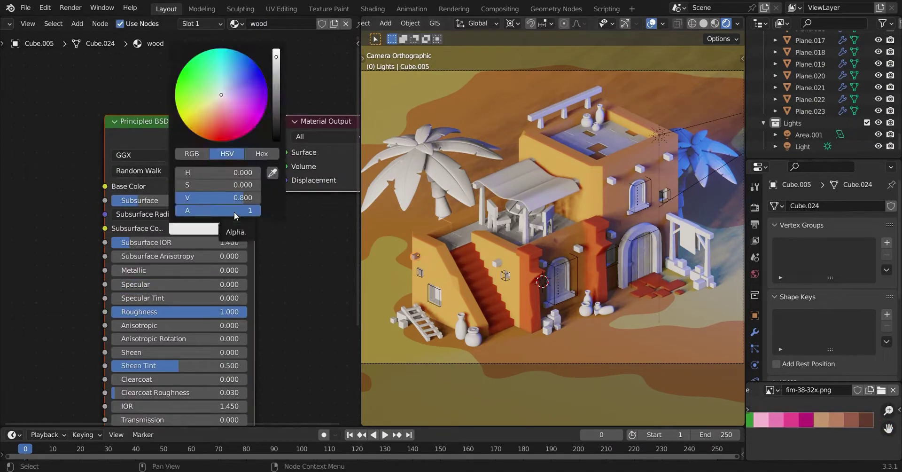
click(207, 186)
click(272, 319)
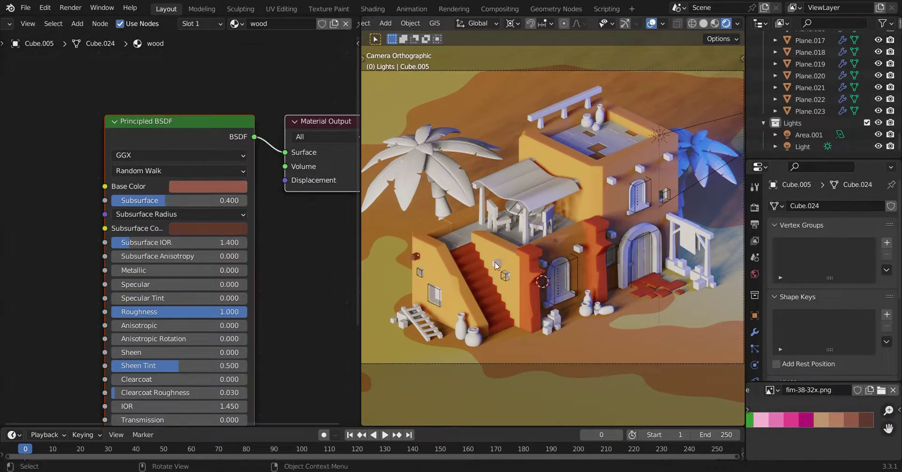
Link the brown wood material onto the five small wall blocks
shift+click(497, 262)
shift+click(542, 263)
shift+click(577, 248)
shift+click(610, 233)
shift+click(611, 180)
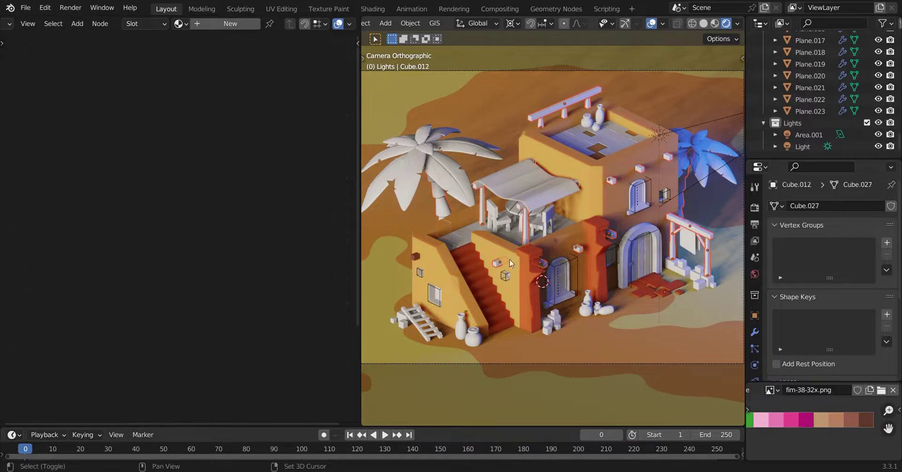
scroll(526, 229, up, 3)
scroll(470, 282, down, 2)
shift+click(388, 262)
key(ctrl+l)
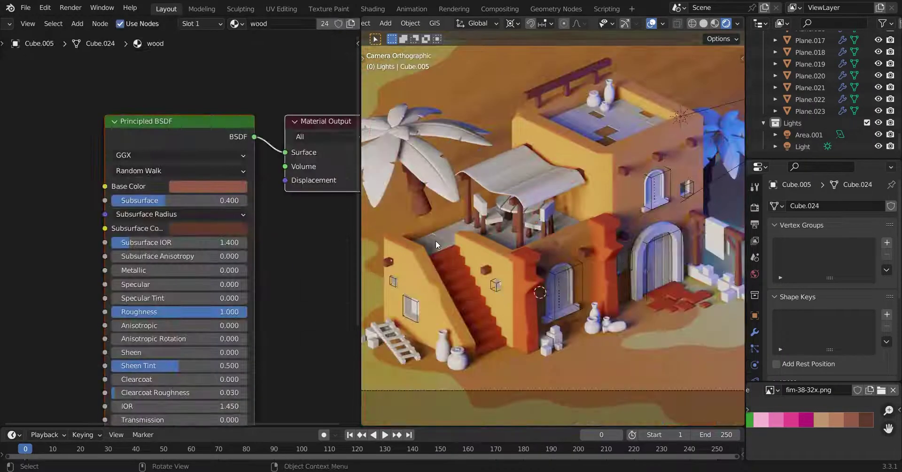
Make wood.001 reddish orange, link it to the rooftop tiles, and save
click(437, 244)
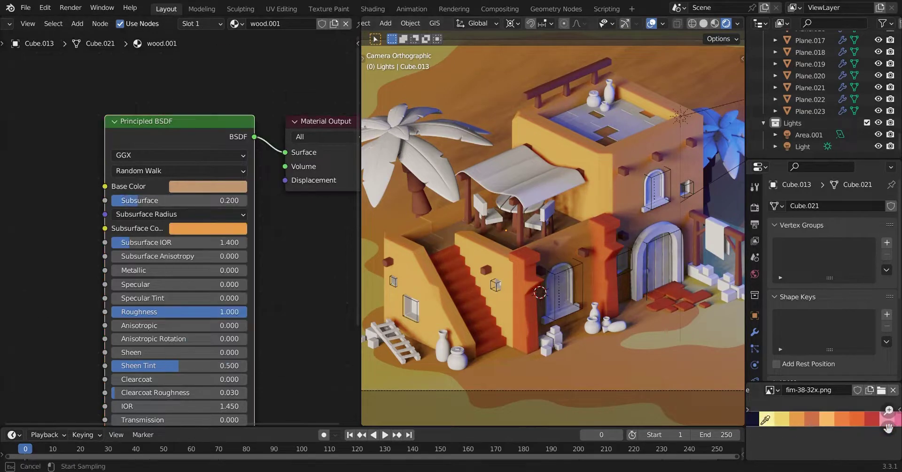
click(810, 422)
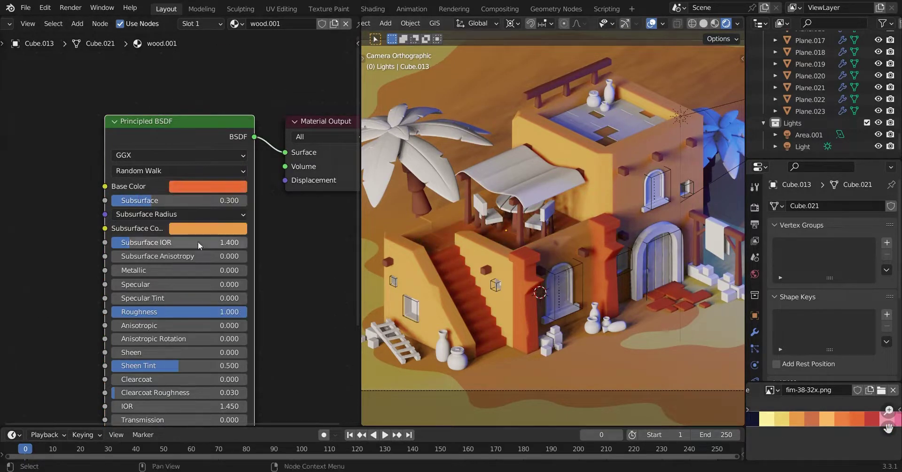
key(ctrl+l)
click(444, 238)
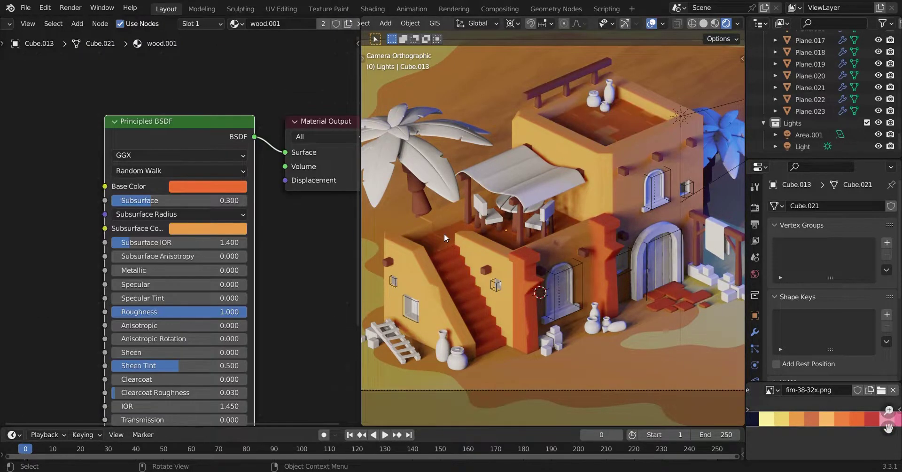
key(ctrl+s)
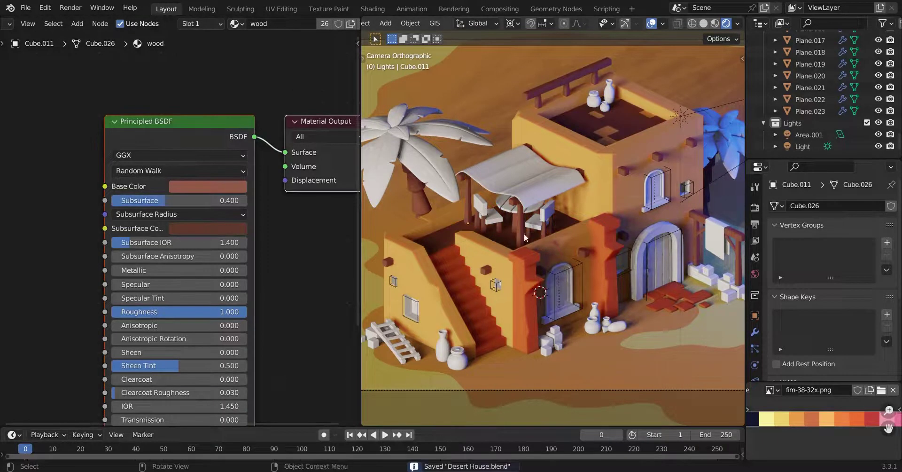
Select the doorway window and enter Edit Mode on its faces
click(523, 233)
scroll(696, 299, down, 3)
scroll(591, 302, up, 2)
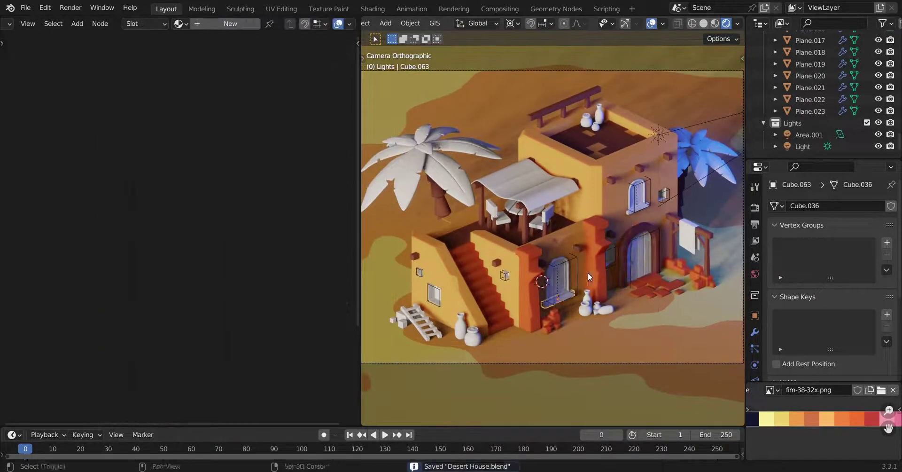
scroll(591, 302, up, 3)
scroll(461, 253, up, 3)
click(534, 324)
scroll(534, 324, down, 3)
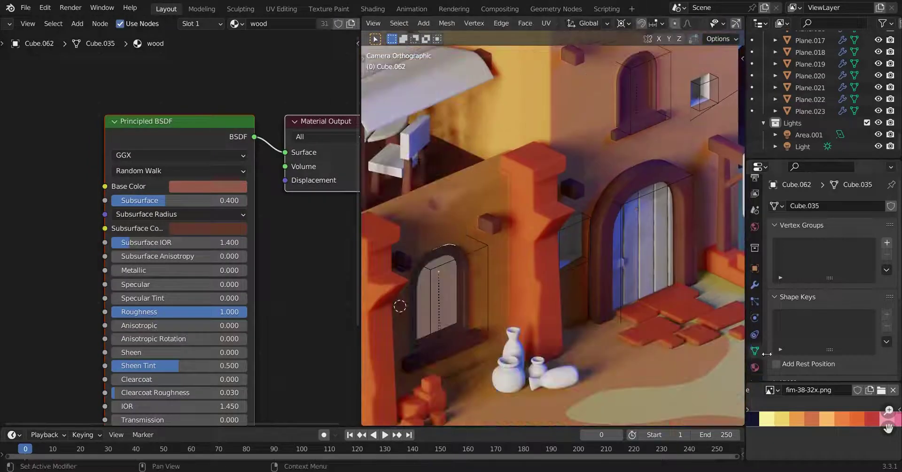
click(440, 296)
click(755, 367)
key(Tab)
Assign the glow material to the window faces, then select and frame the small window recess
click(781, 235)
key(Tab)
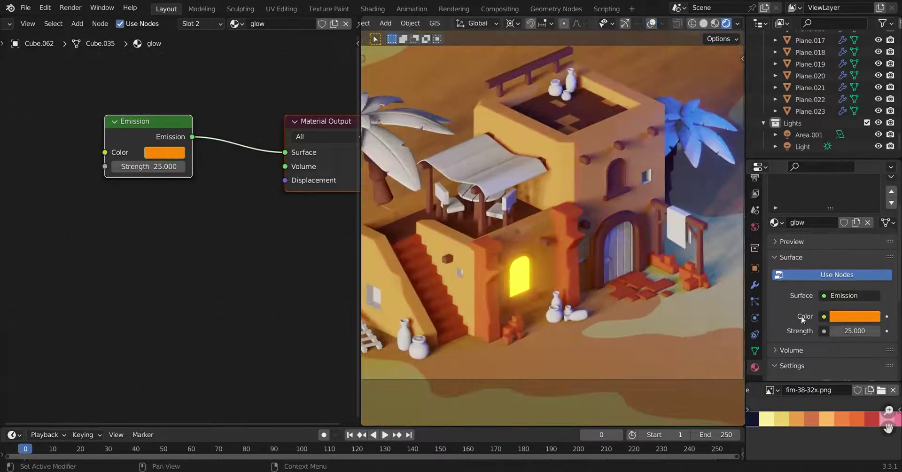
click(371, 301)
click(373, 295)
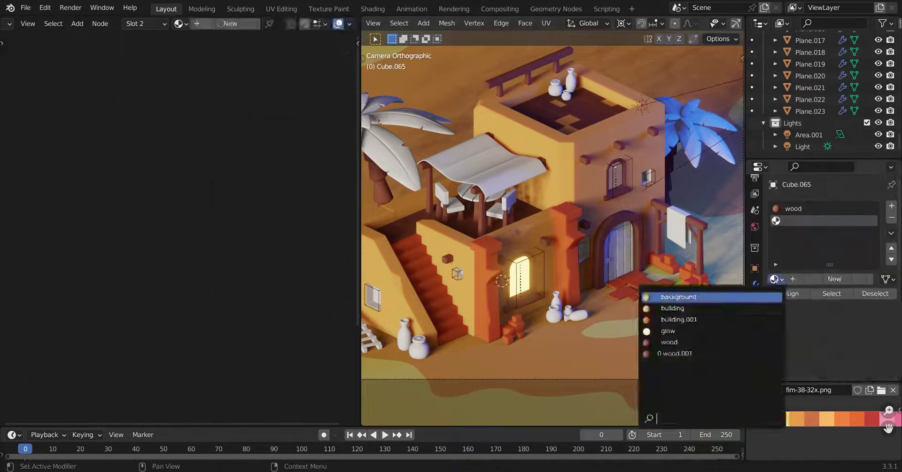
key(KP_Decimal)
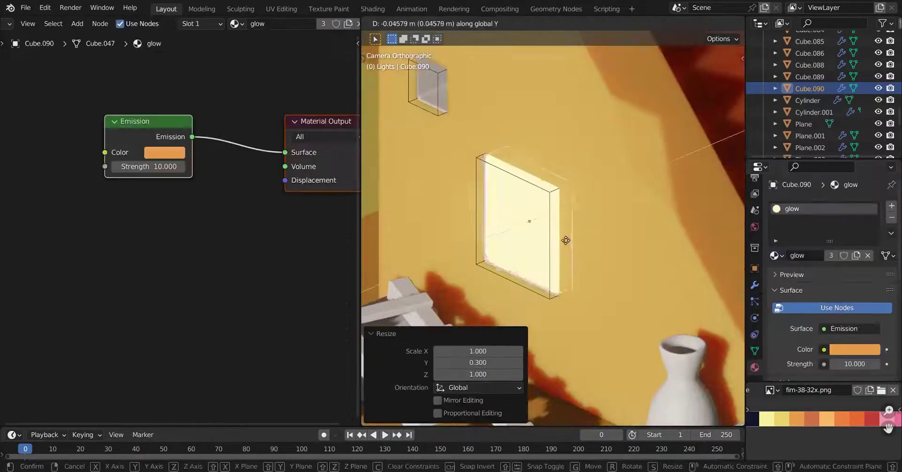
right_click(560, 240)
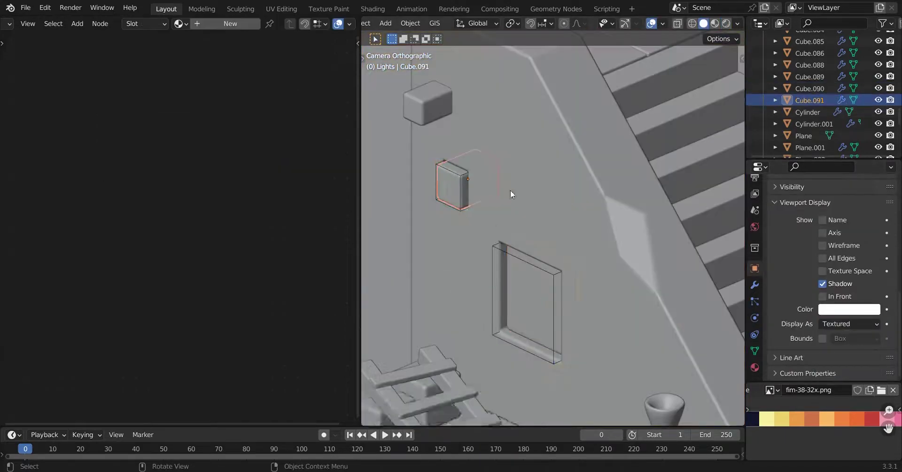
Duplicate the glowing window block, link the glow material, resize it and save Desert House
key(ctrl+a)
key(ctrl+l)
key(shift+d)
click(662, 232)
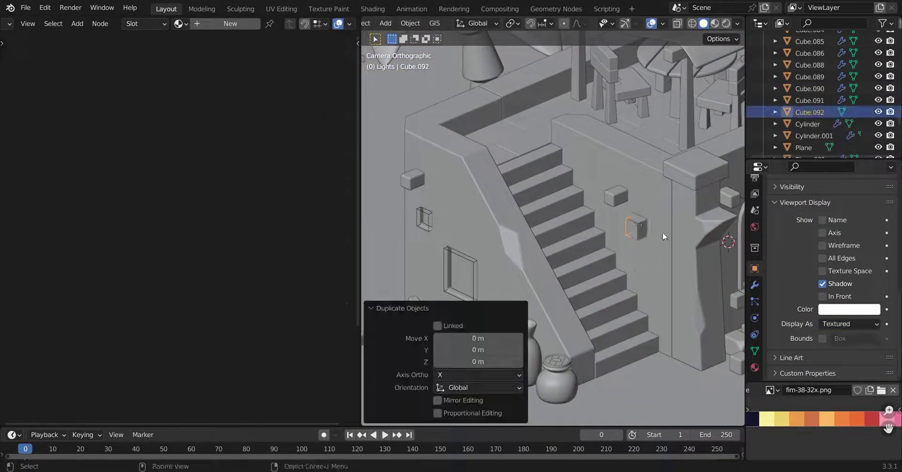
key(ctrl+l)
click(417, 236)
key(s)
click(672, 166)
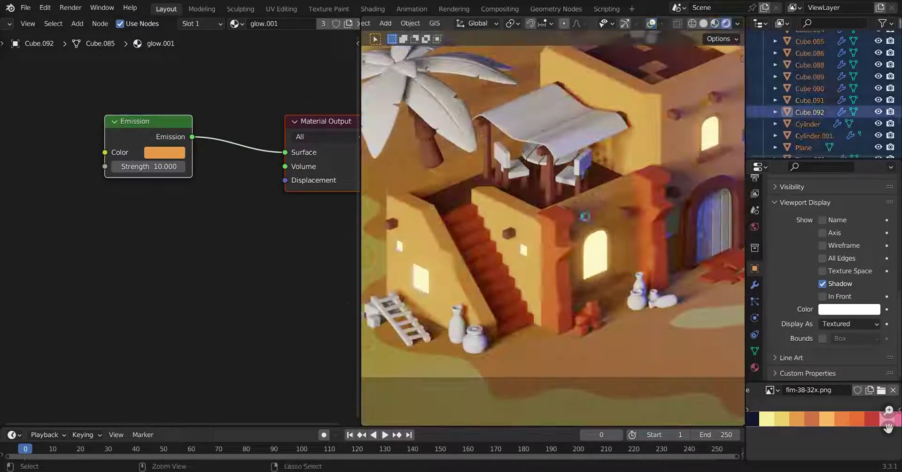
key(ctrl+s)
Place another window block along X on the wall and set its display to Textured
key(shift+d)
click(497, 275)
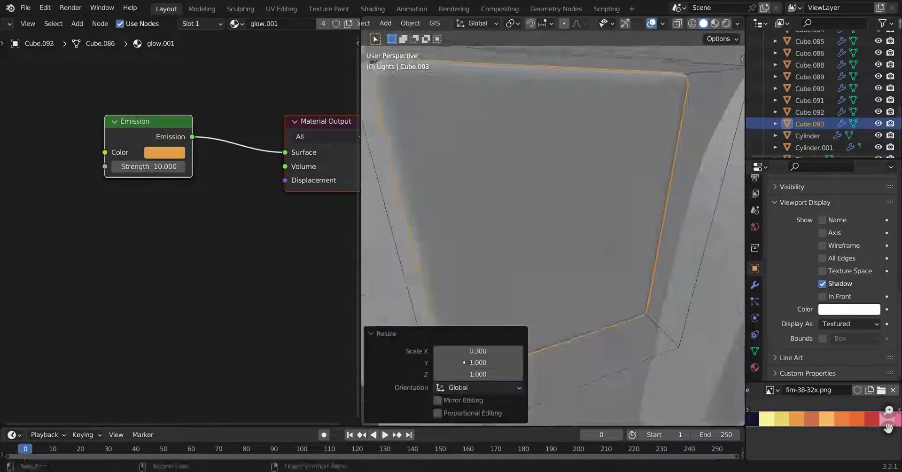
key(g)
key(x)
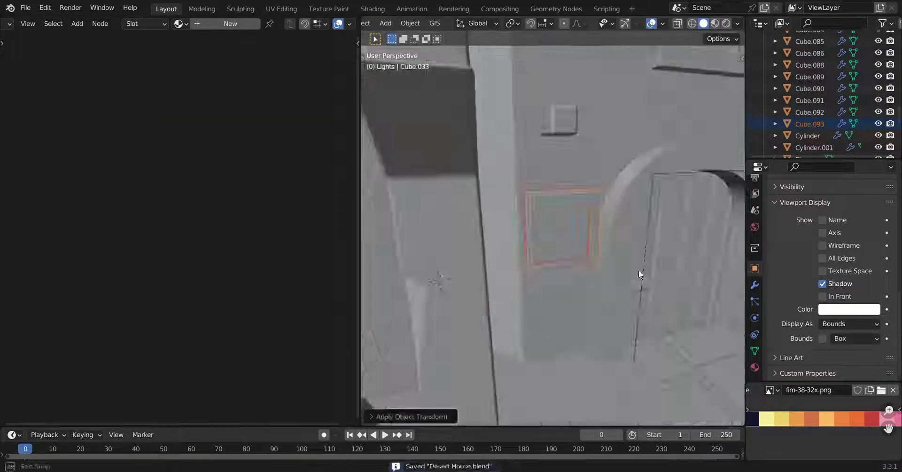
click(867, 324)
click(833, 375)
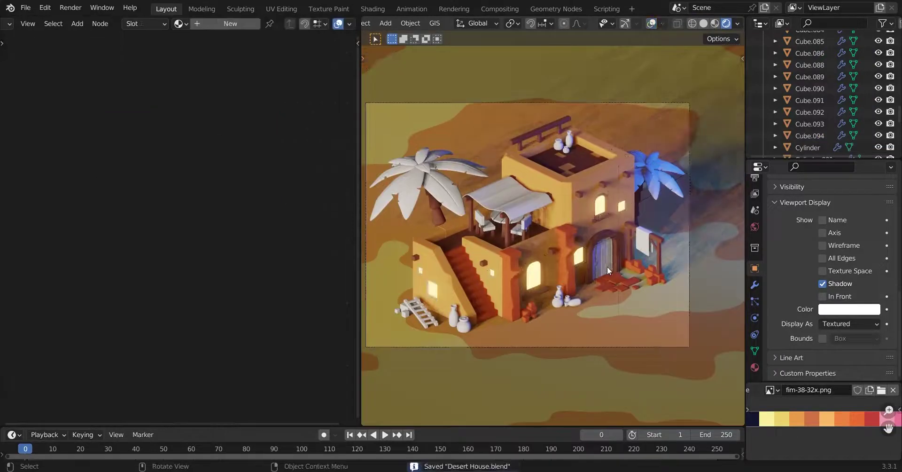
Give the door a redder material from the material list and rename a material to 'cloth'
shift+click(495, 280)
key(ctrl+l)
click(513, 276)
scroll(589, 252, up, 3)
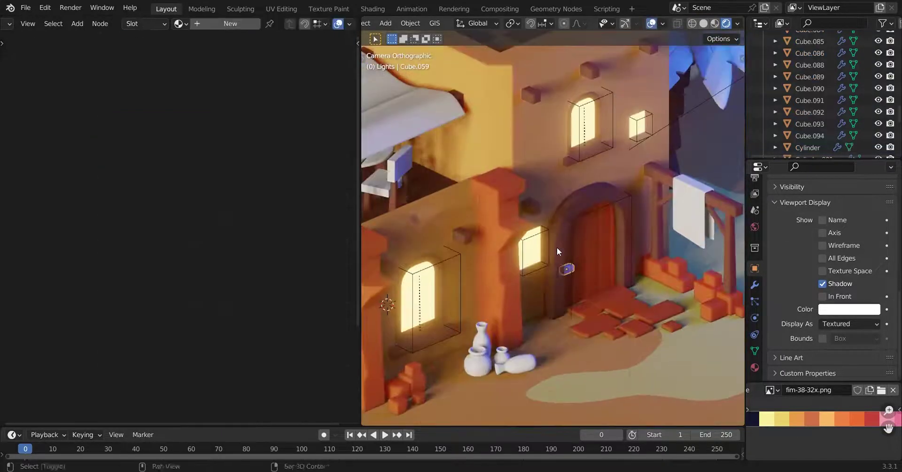
click(557, 247)
click(235, 24)
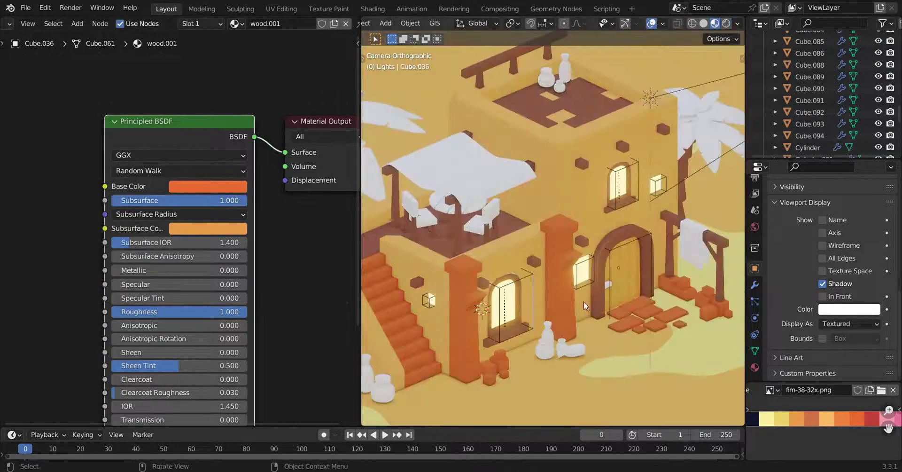
click(879, 415)
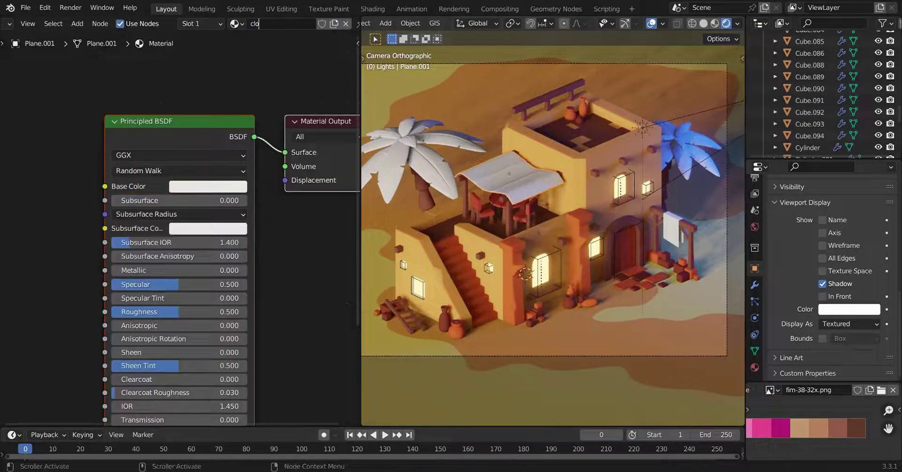
text(th)
key(Return)
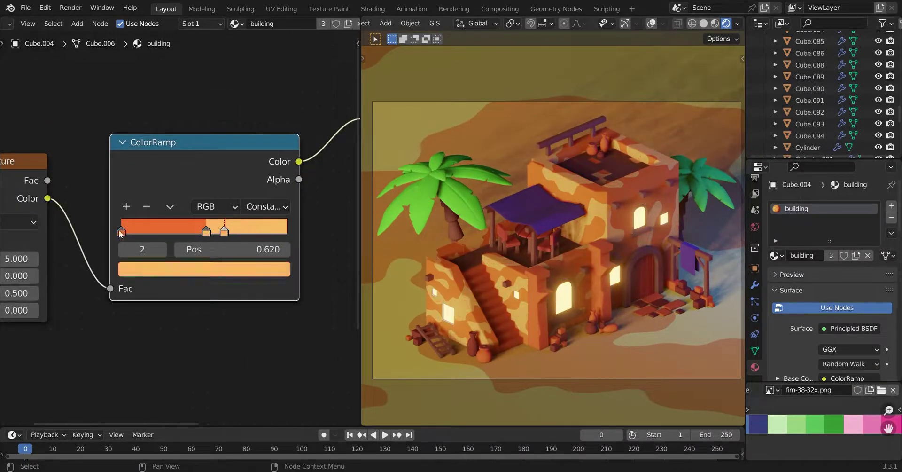
Lighten the wall ColorRamp stops to a lighter, slightly redder orange
click(141, 232)
key(ctrl+v)
click(204, 269)
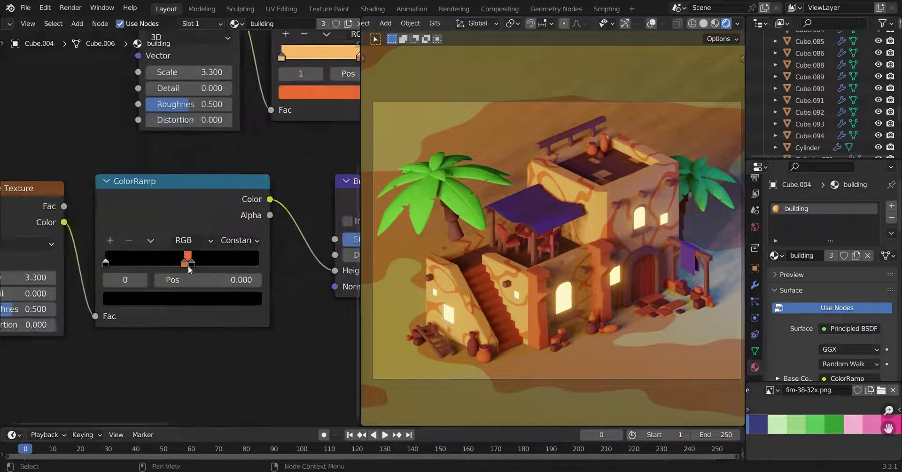
click(193, 262)
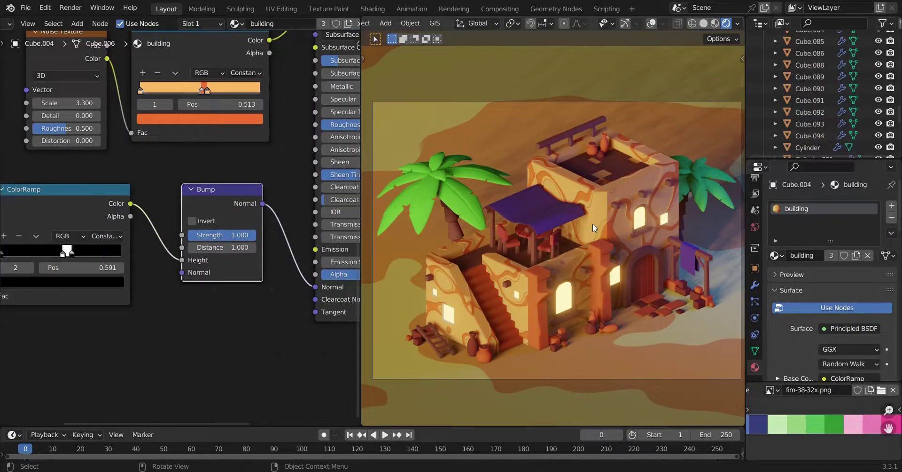
Select the palm trunk, then move the empty along the Y axis
click(451, 225)
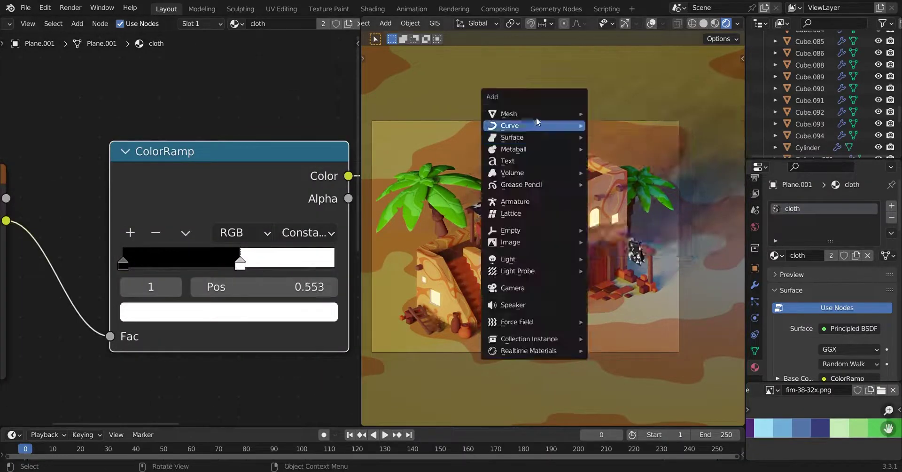
key(g)
key(y)
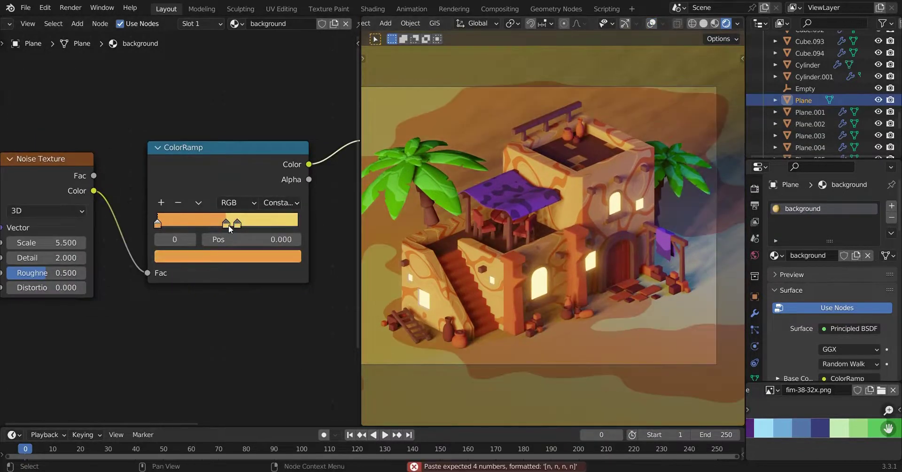
Give the ground a yellow ramp stop and an inverted, narrower bump from duplicated white-stop noise nodes
key(ctrl+v)
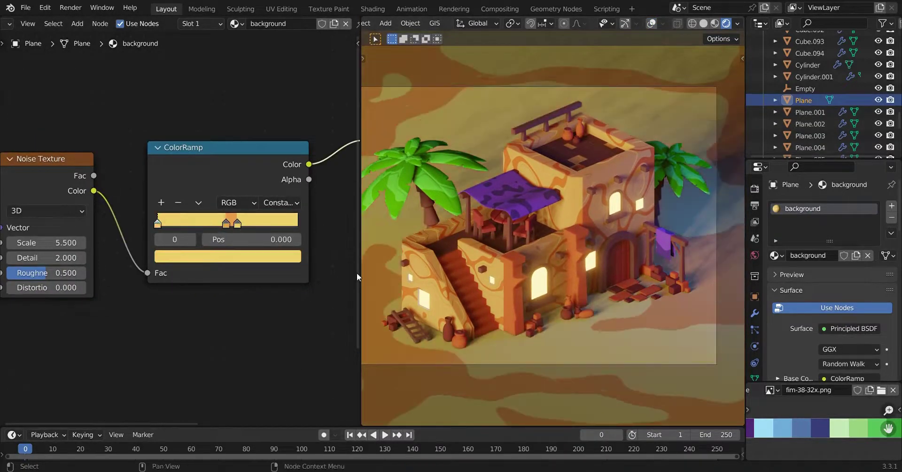
key(shift+d)
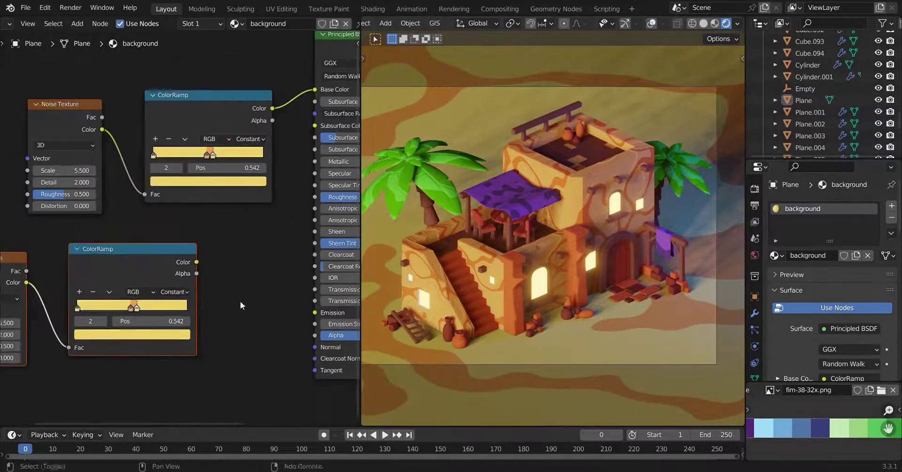
scroll(278, 311, up, 2)
click(267, 345)
key(ctrl+v)
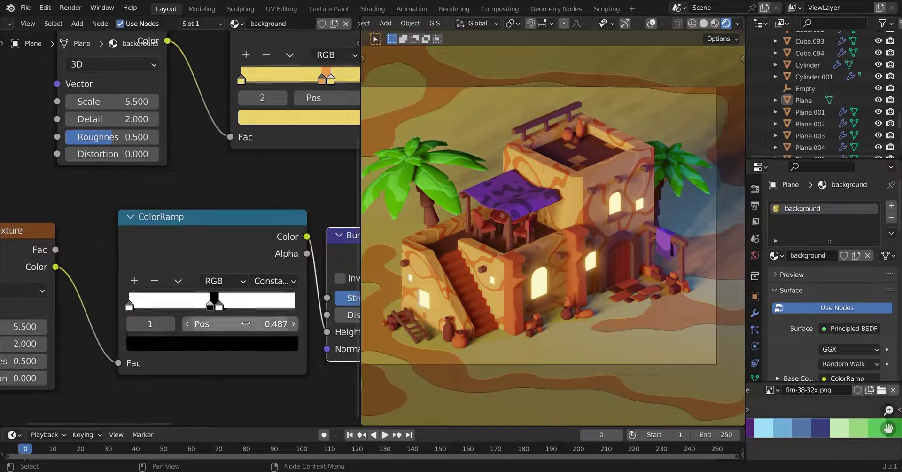
drag(209, 308, 206, 308)
click(340, 278)
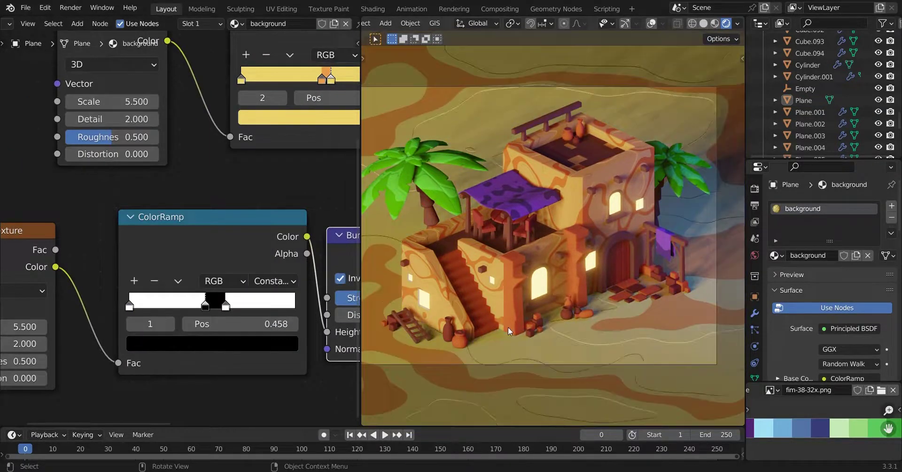
click(555, 224)
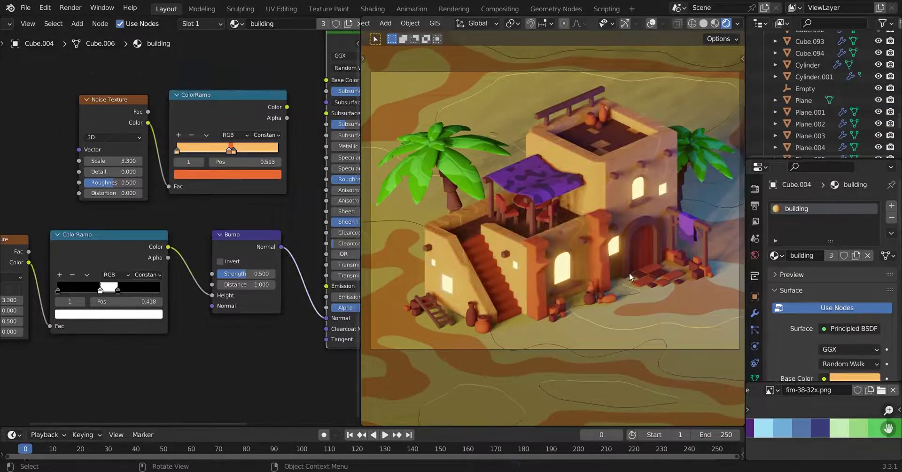
click(629, 273)
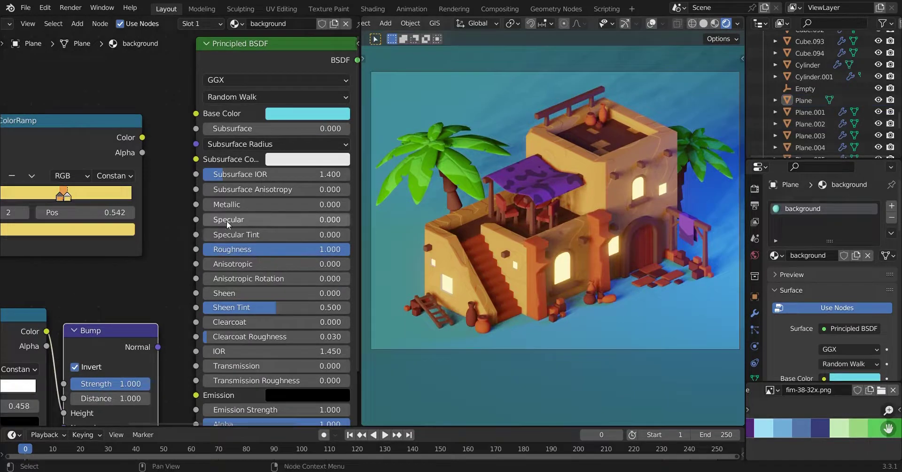
Turn the ground's base colour orange and confirm the area light's new rotation
click(281, 113)
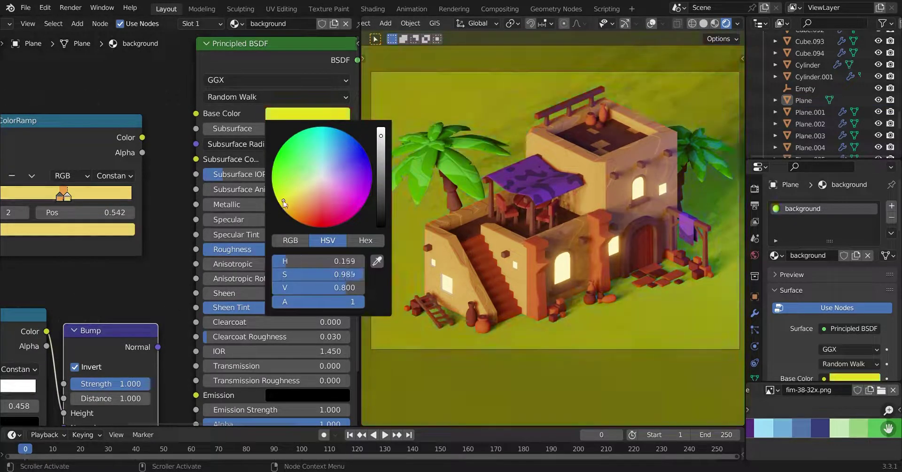
drag(284, 203, 305, 203)
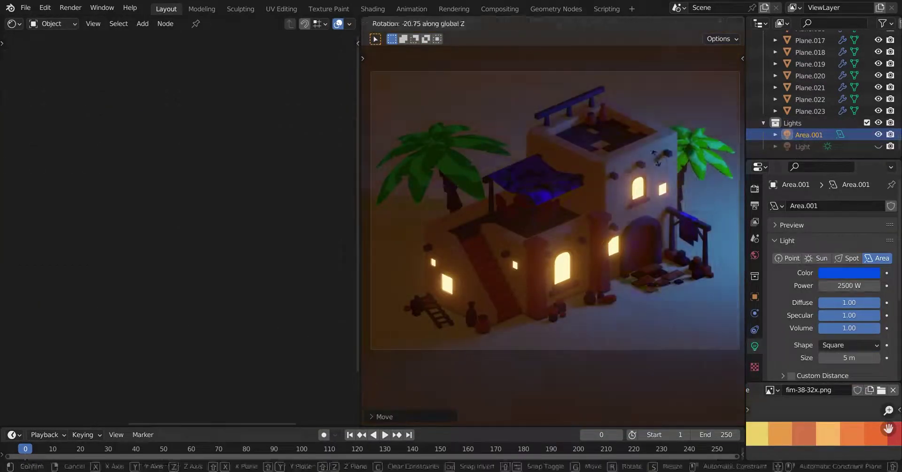
click(655, 158)
click(801, 146)
ctrl+click(808, 135)
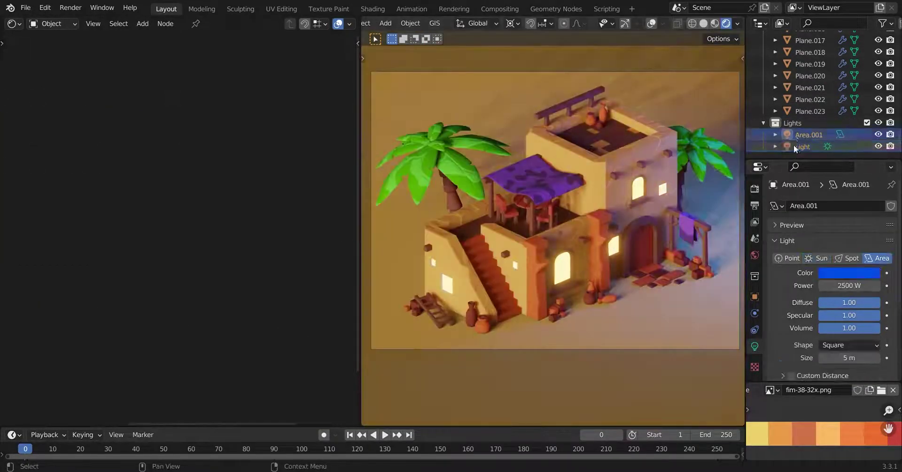
Tint the World background colour a warm dusky orange-brown
click(754, 254)
click(855, 283)
drag(820, 160, 813, 175)
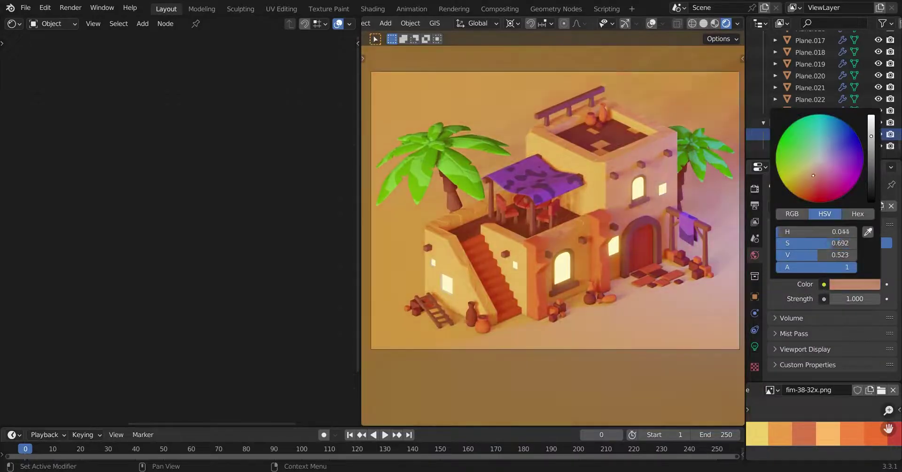